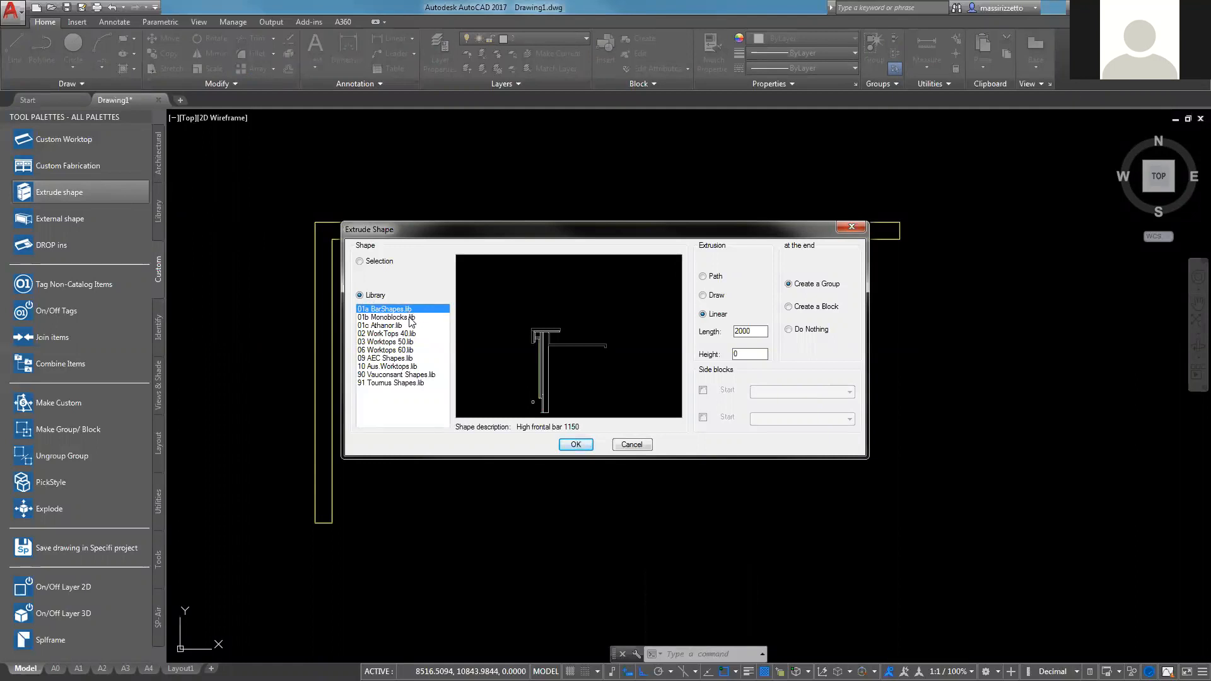
- Choose the S/S Worktop with Upstand 700x40 rounded shape from the 02 WorkTops 40.lib library
click(413, 317)
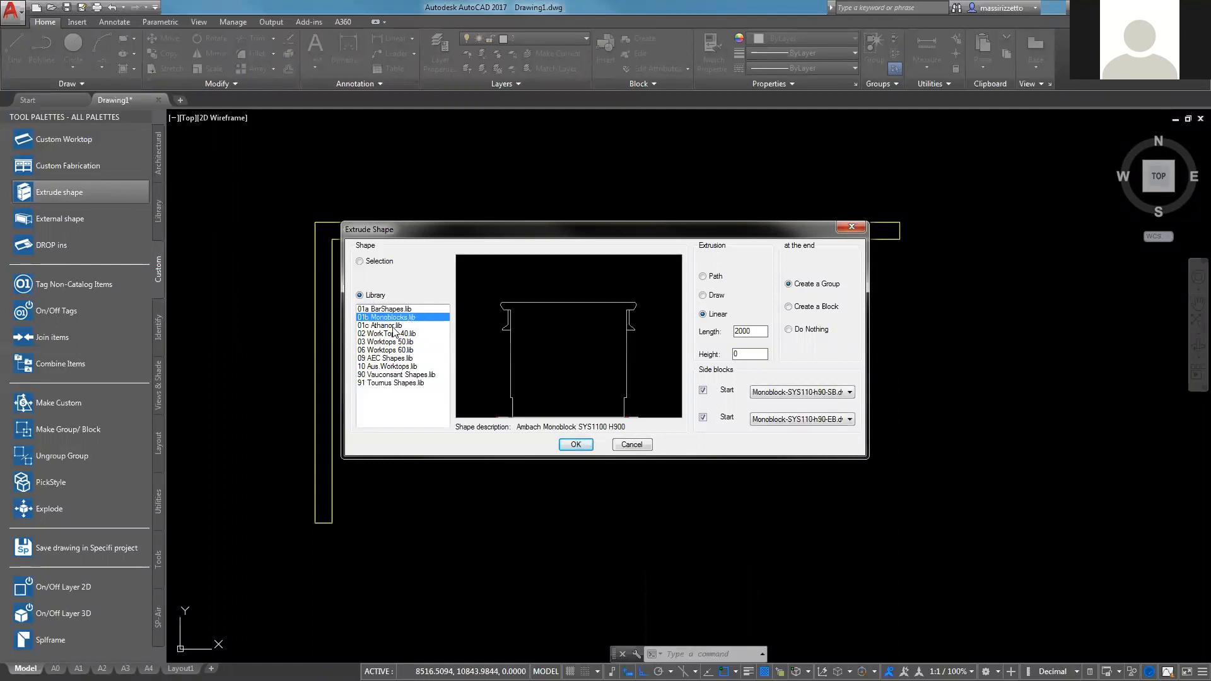
click(395, 334)
click(392, 343)
click(391, 350)
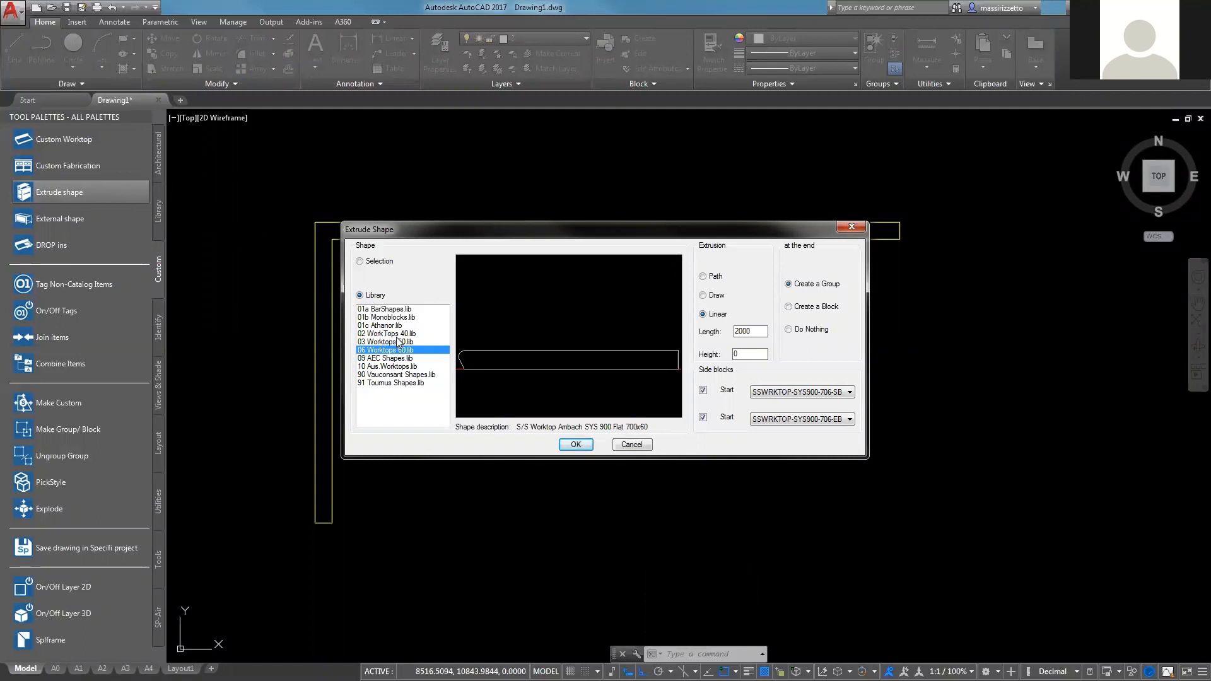
click(386, 333)
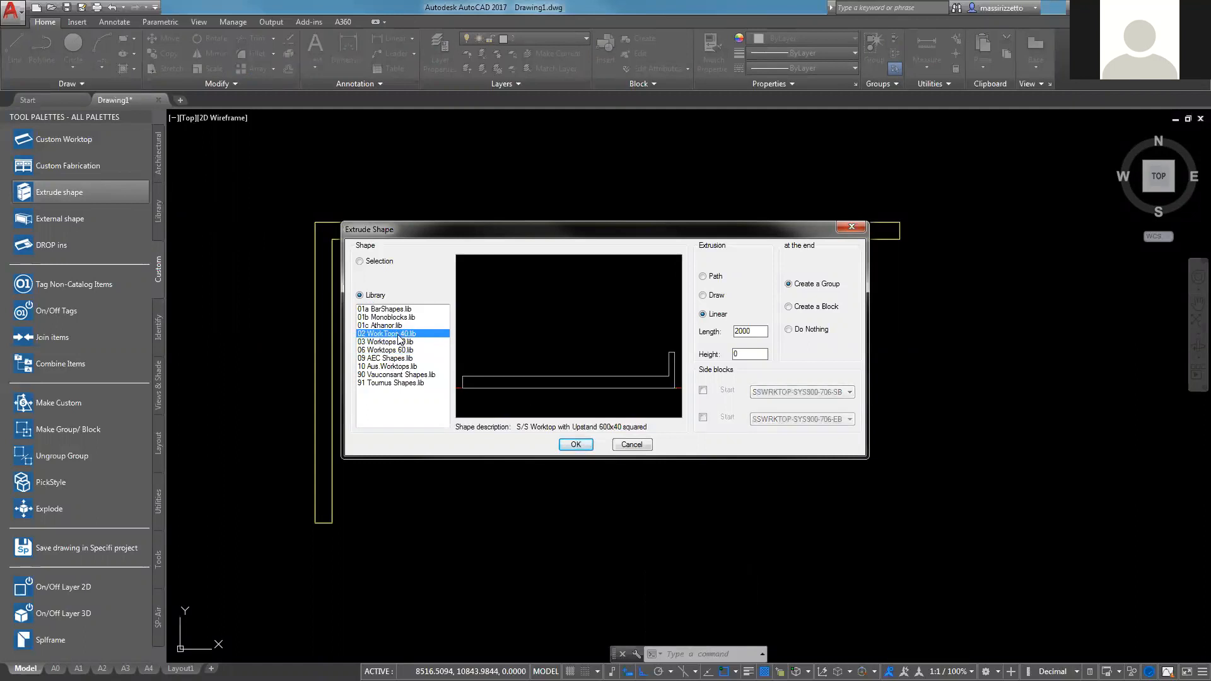
click(597, 369)
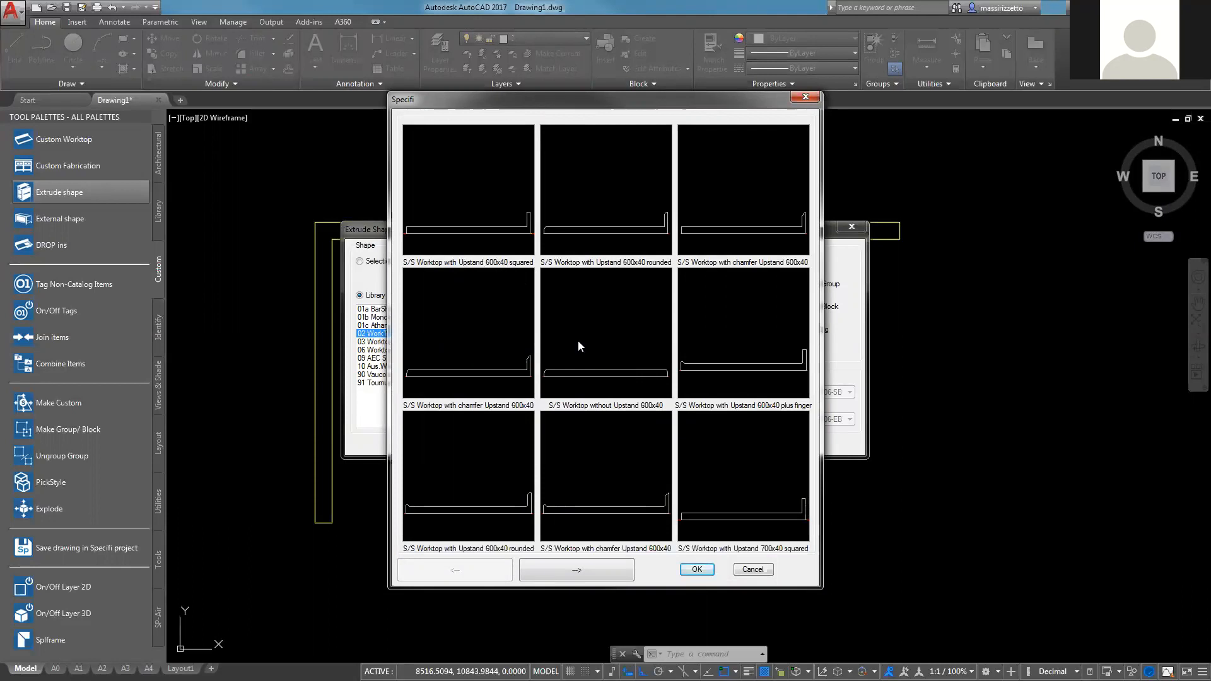
click(606, 562)
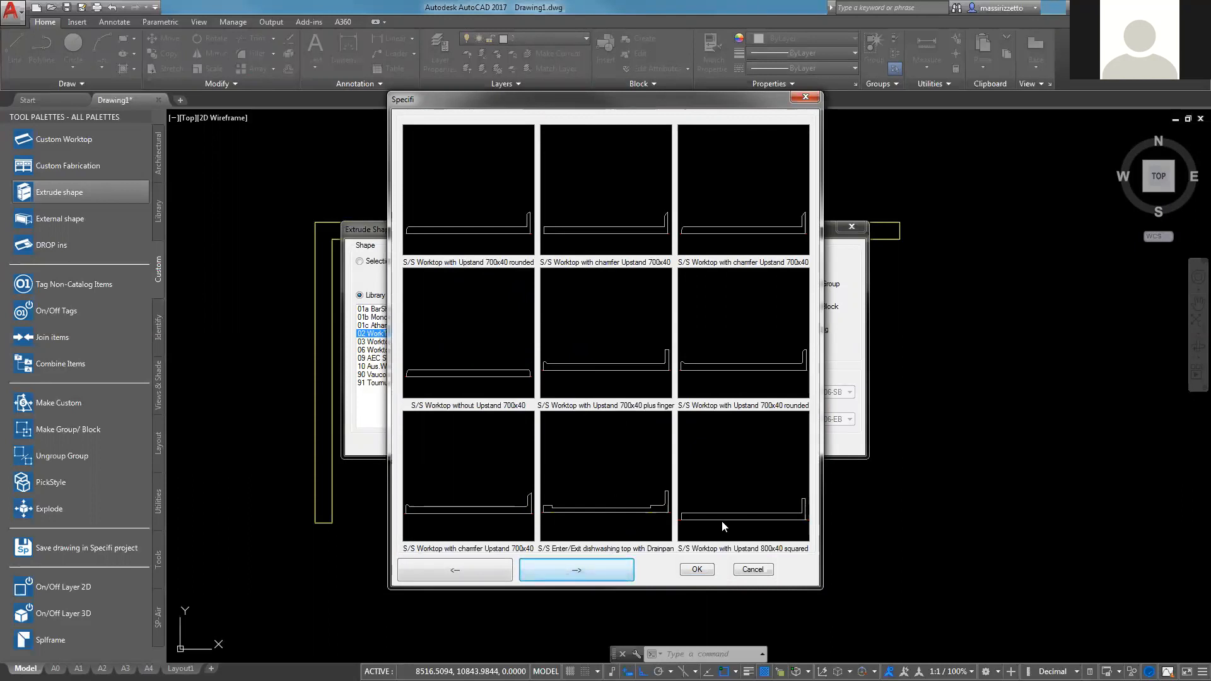
click(484, 239)
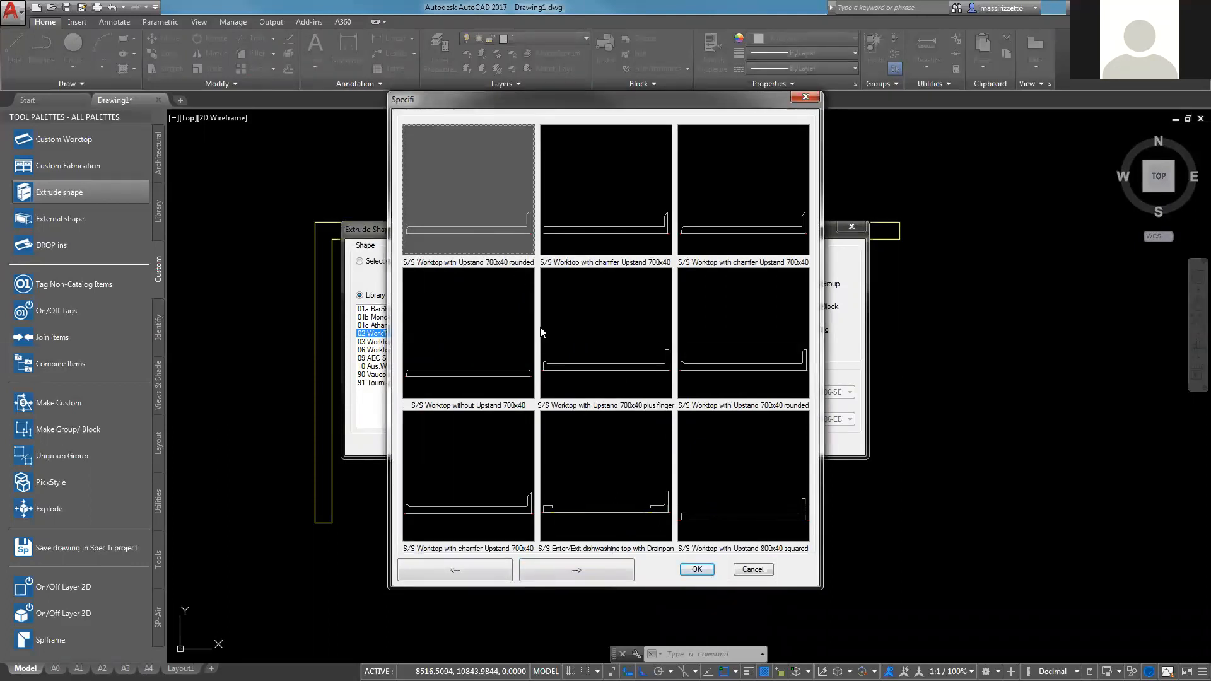
click(707, 569)
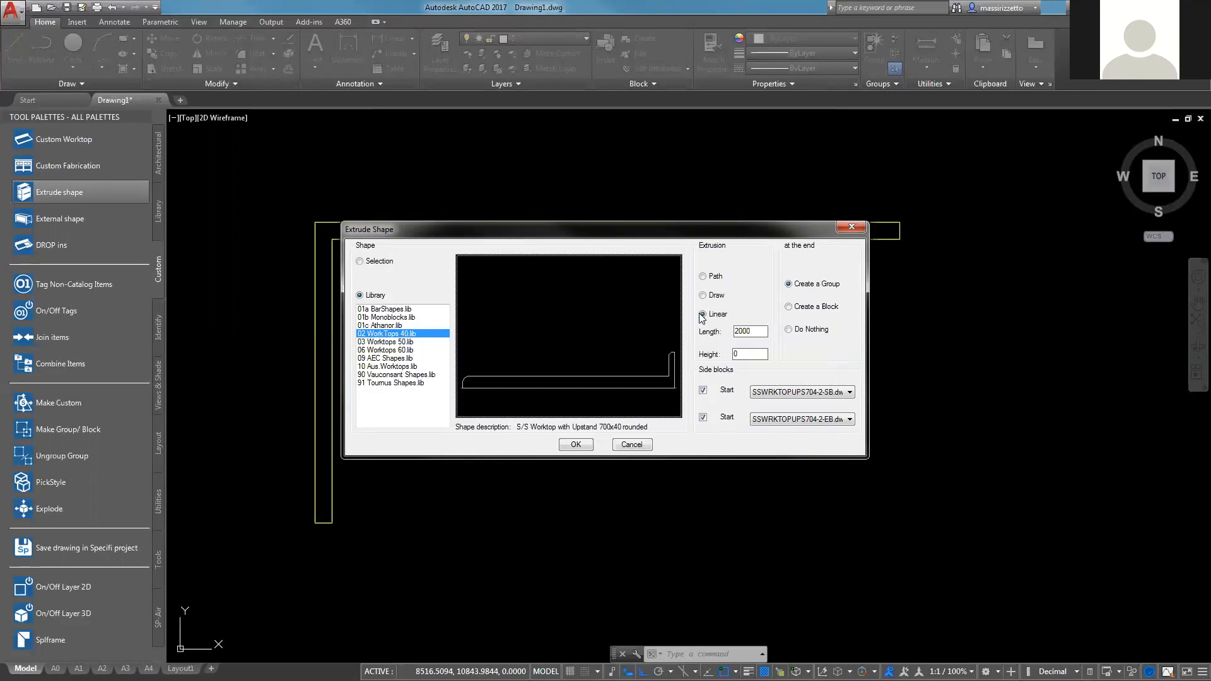
- Set the linear extrusion to a length of 3500 and a height of 860, and accept the settings
double_click(763, 332)
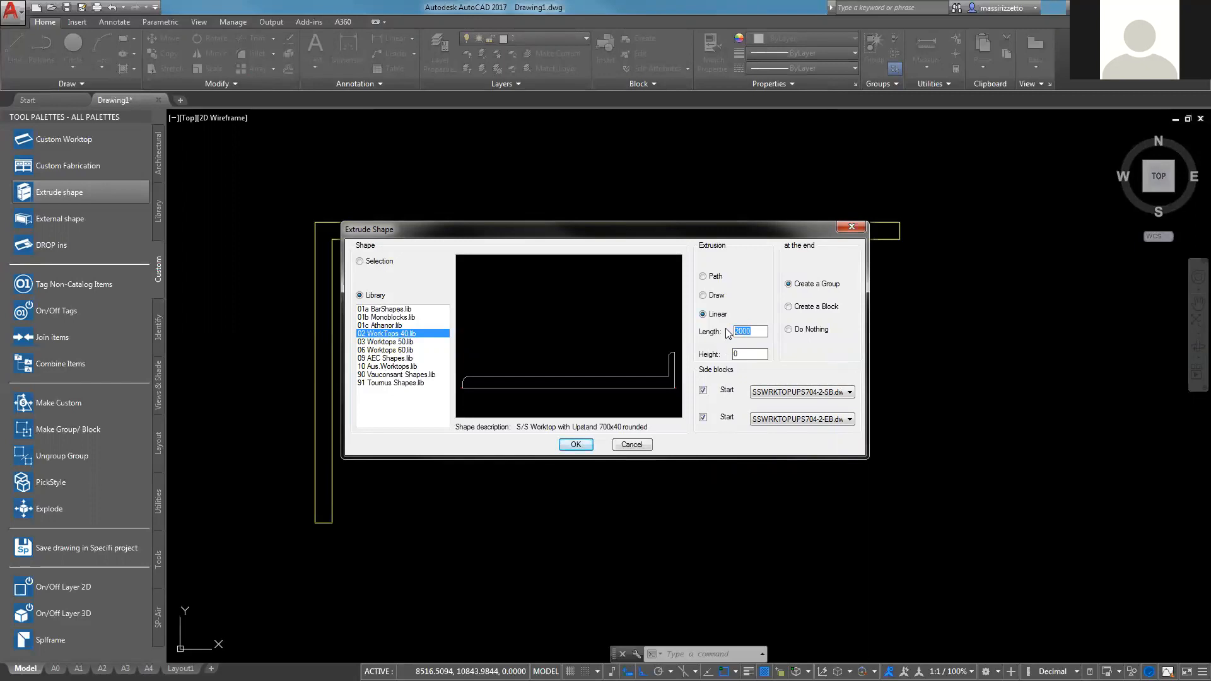
text(3500)
key(Tab)
text(860)
click(579, 446)
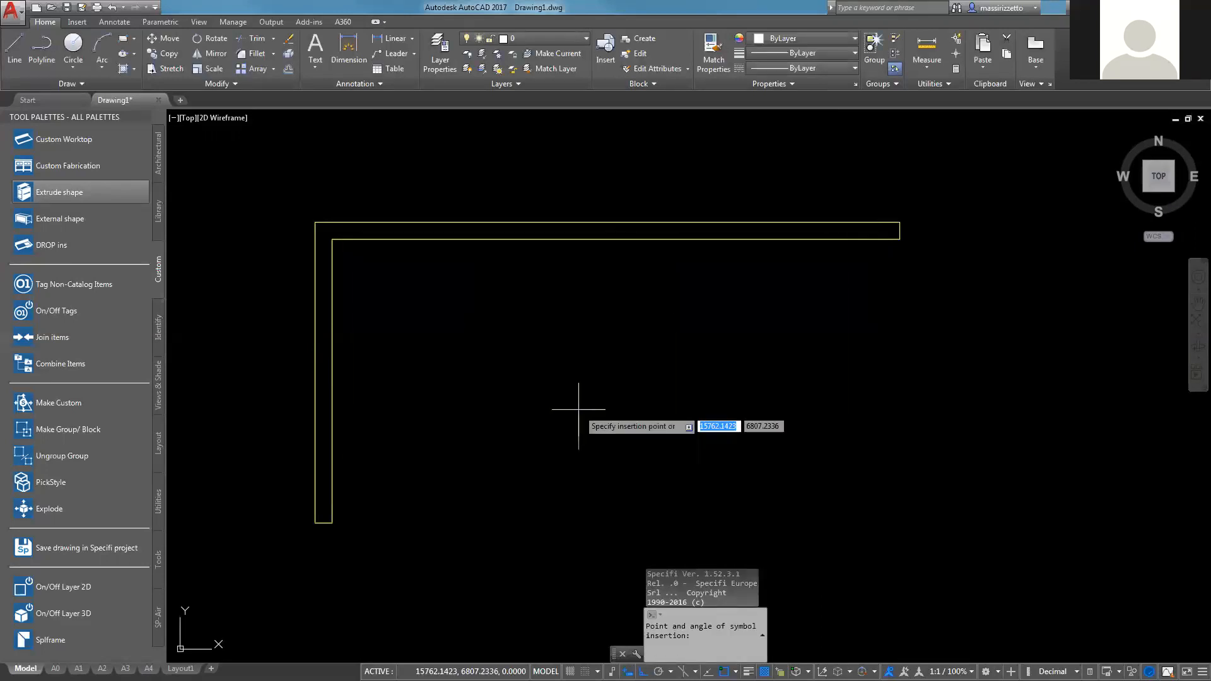
- Place the worktop on the inner face of the long horizontal wall using the Nearest snap, aligned eastward along the wall
shift+right_click(627, 254)
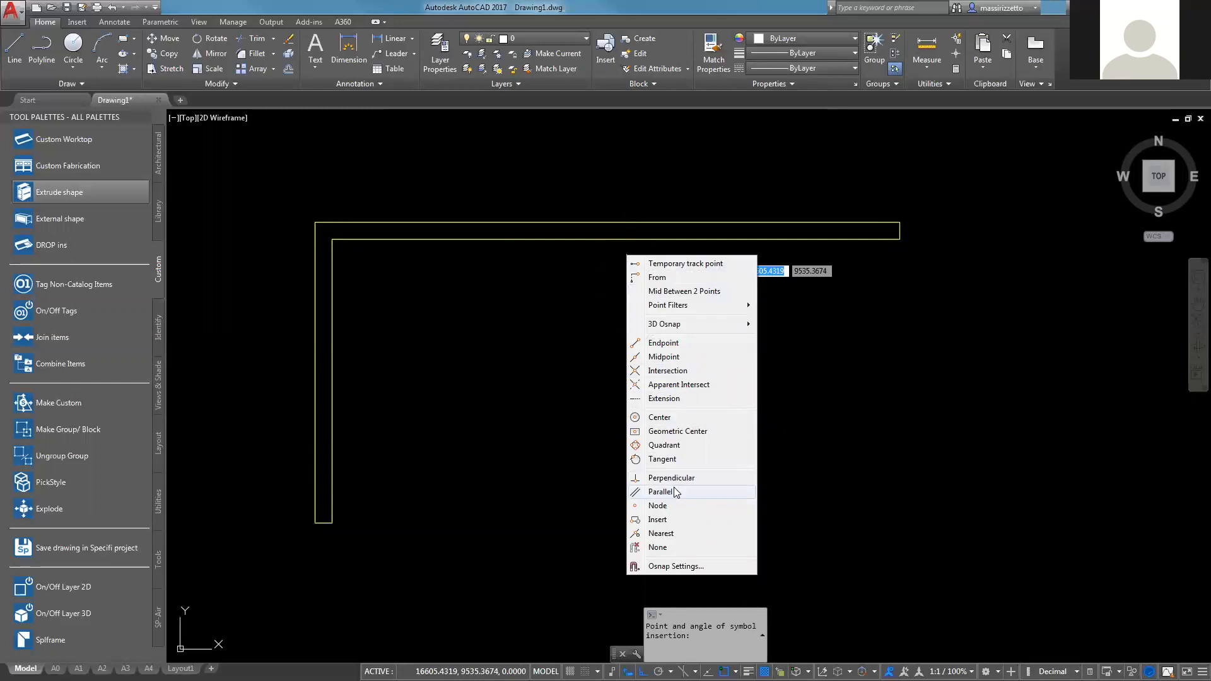
click(662, 534)
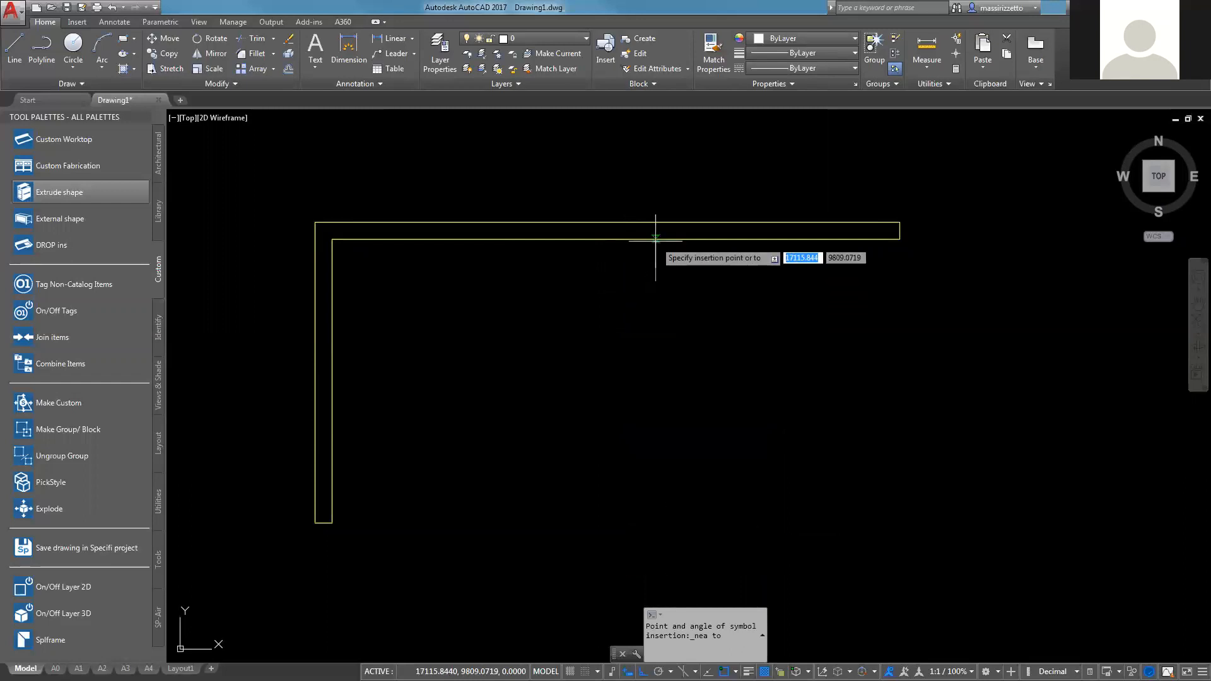
click(699, 238)
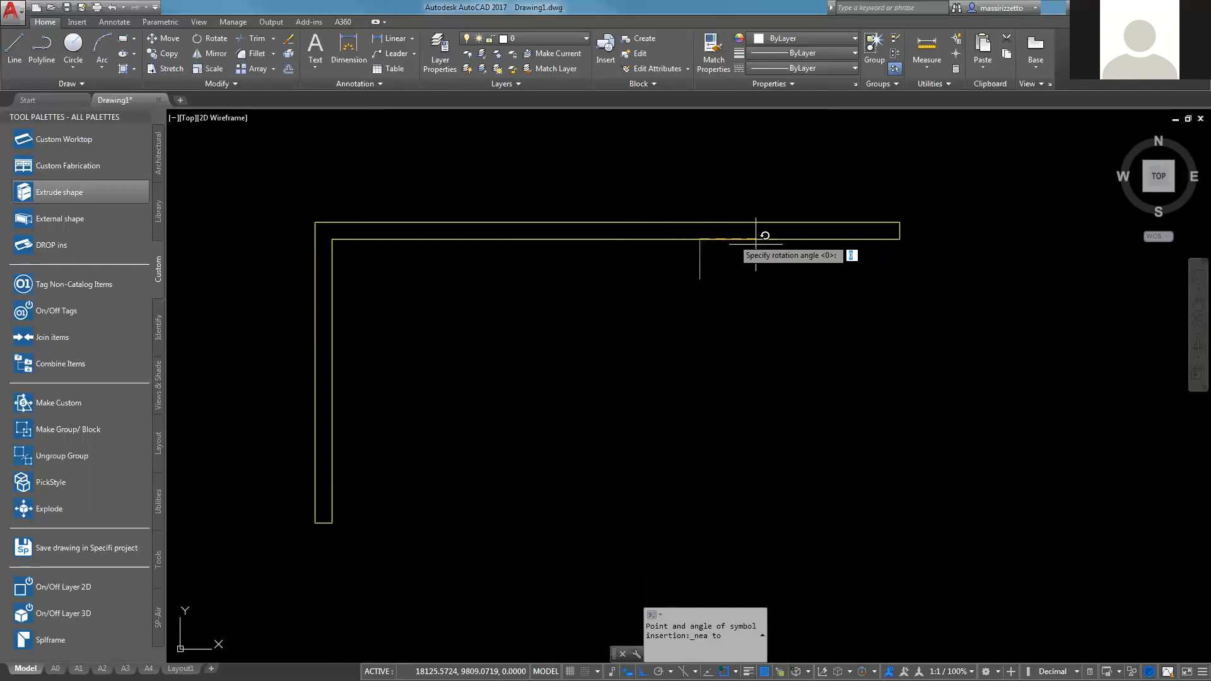
click(1063, 270)
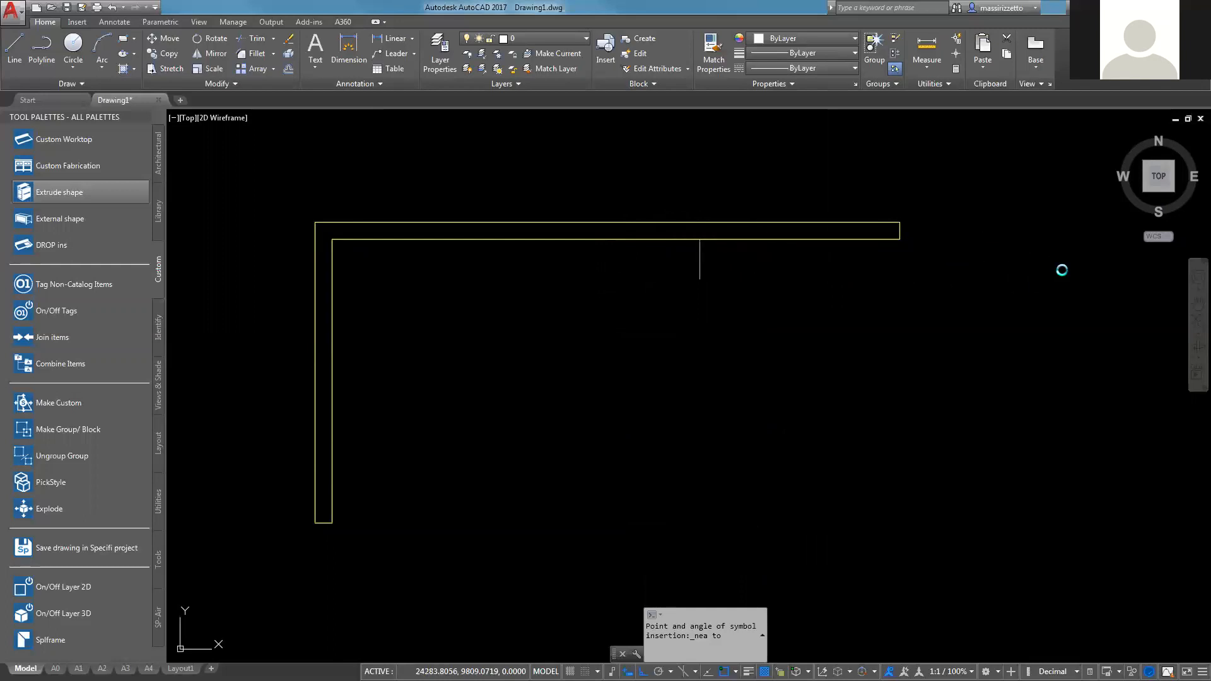
scroll(933, 238, up, 3)
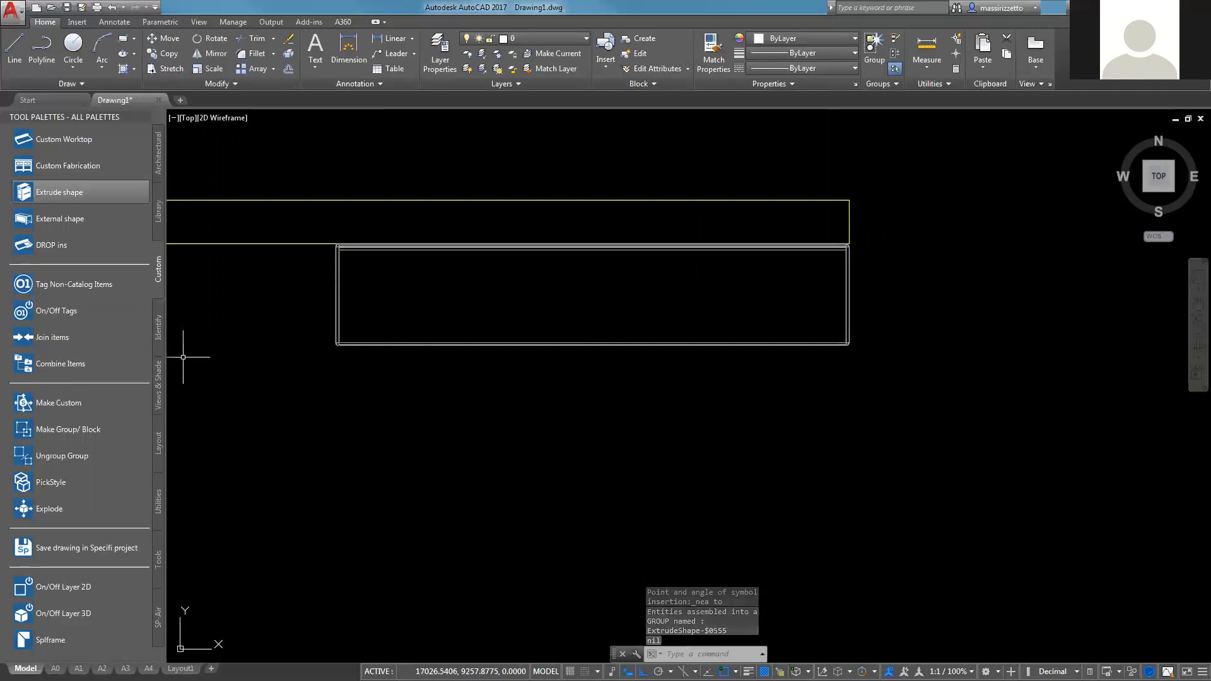
- Examine the worktop's upstand and end profile in the southeast isometric view with the Realistic visual style
click(158, 394)
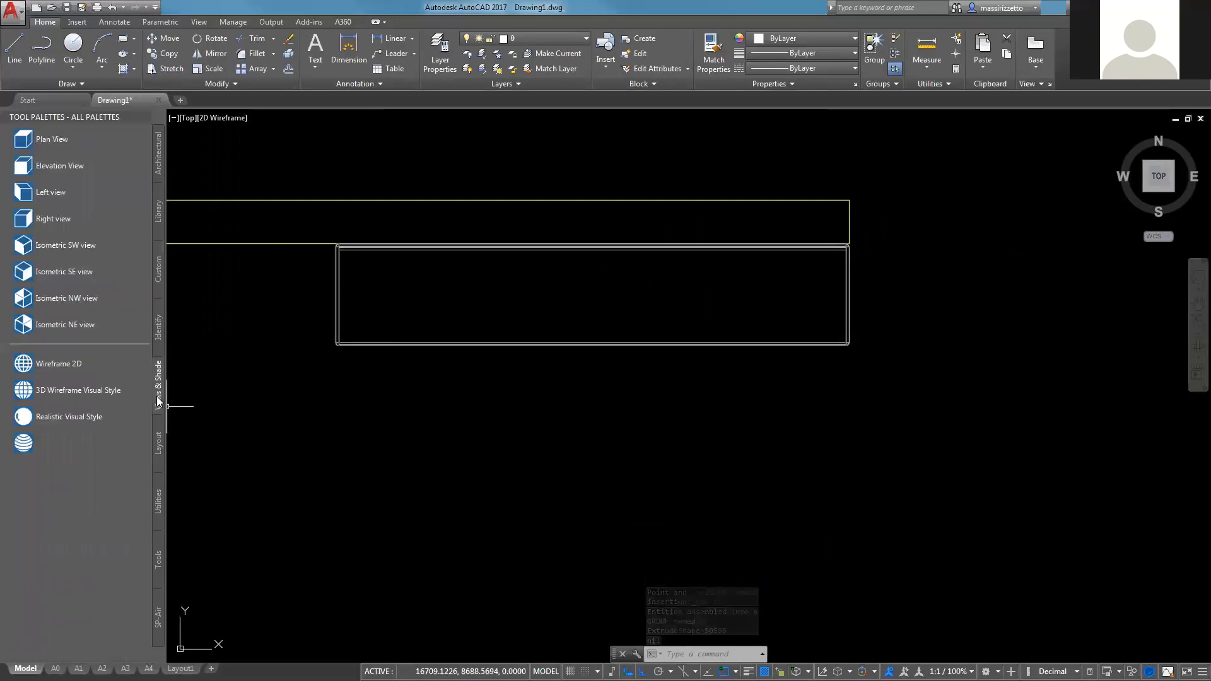
click(54, 271)
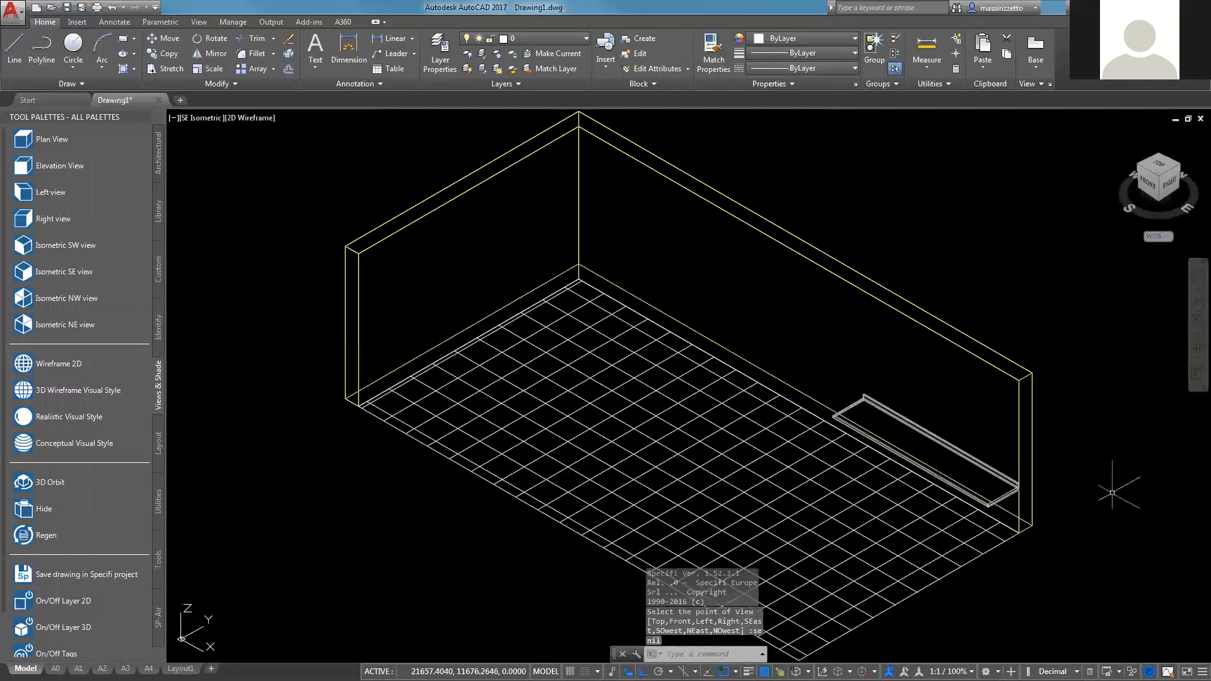
scroll(1063, 516, up, 3)
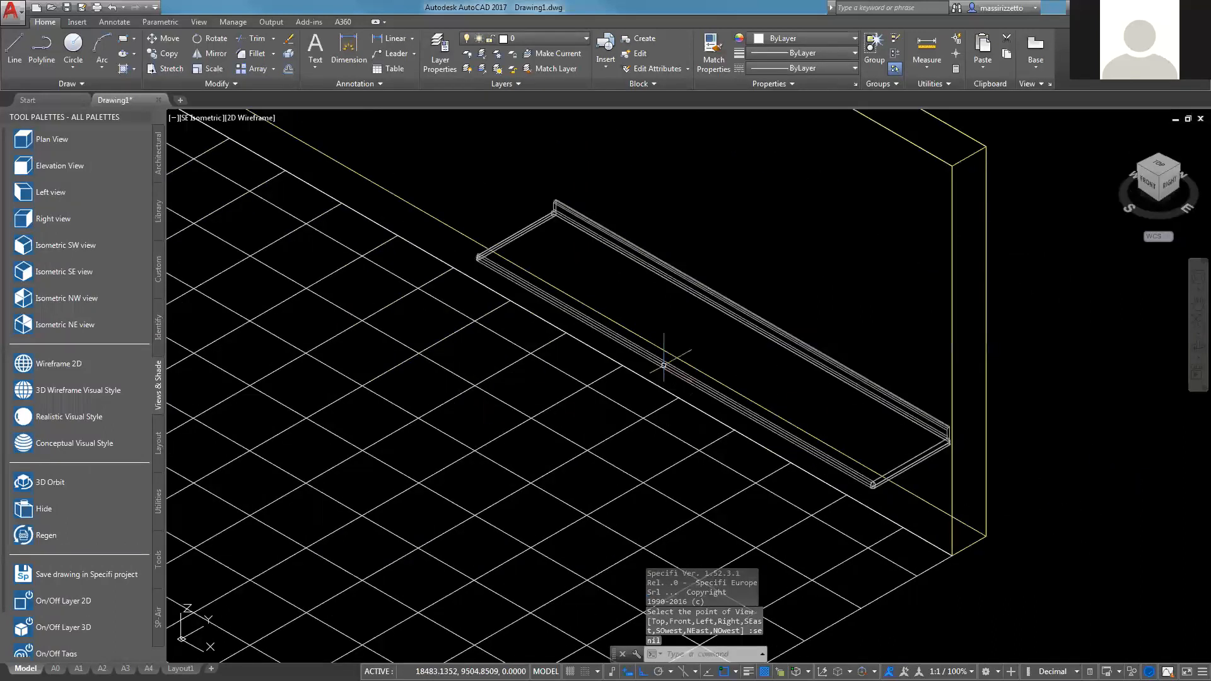
click(51, 414)
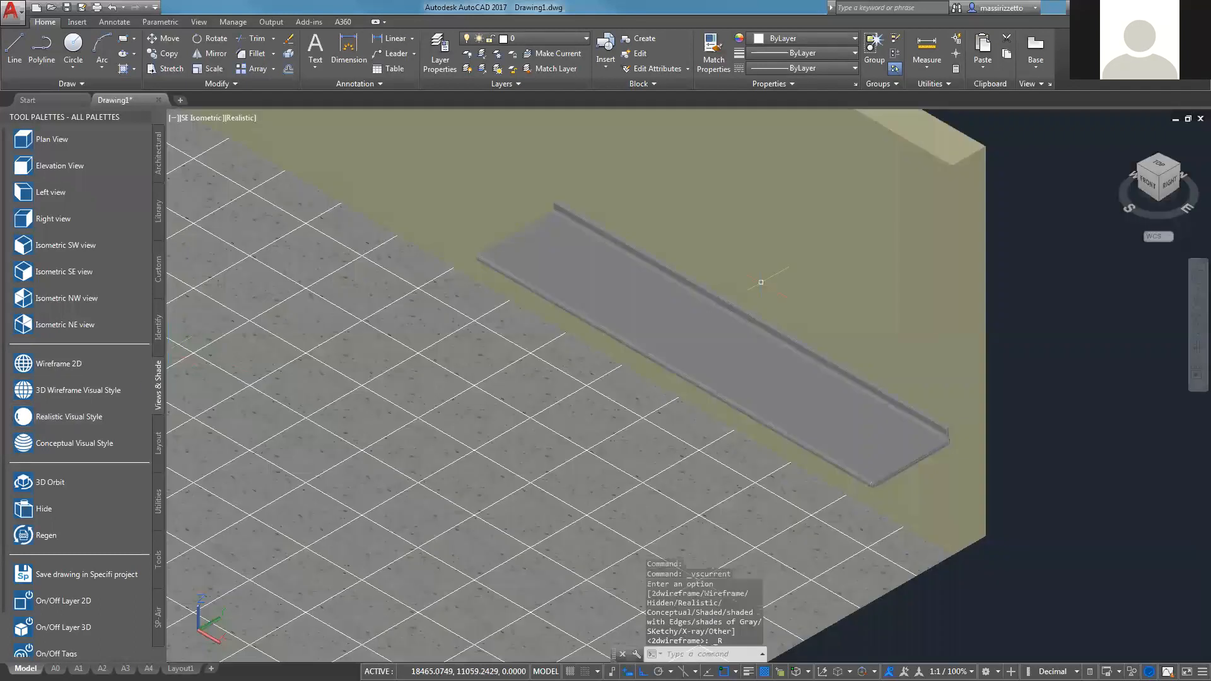
scroll(809, 323, up, 4)
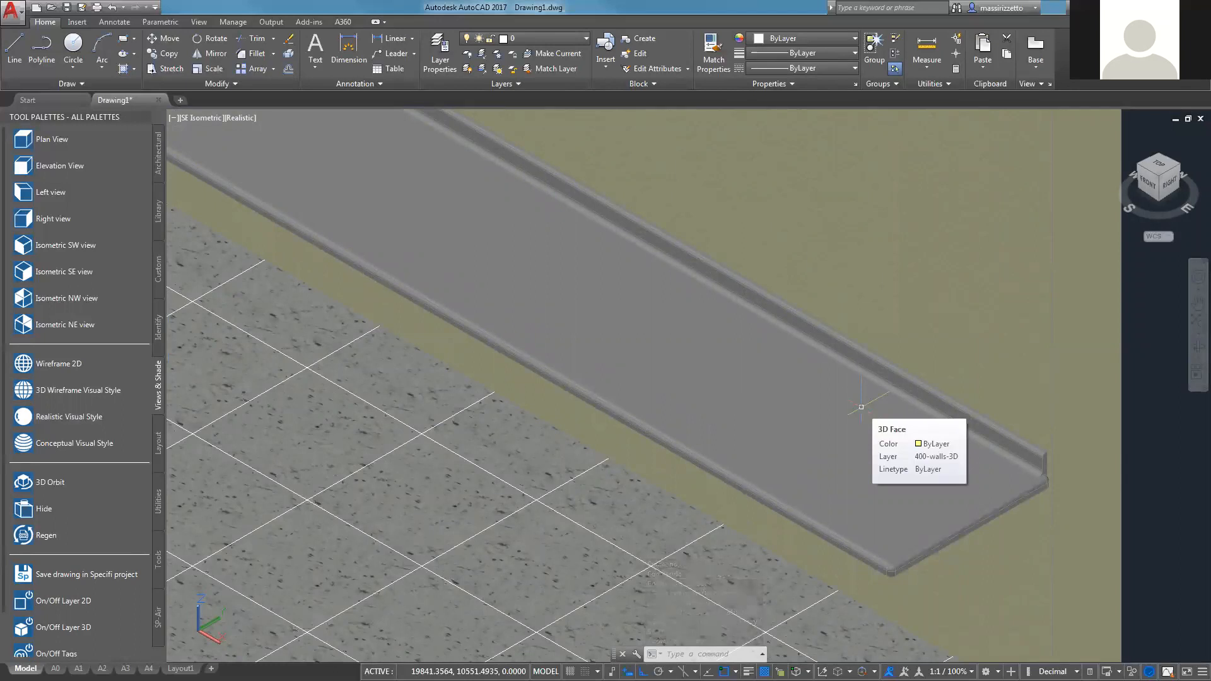
click(1016, 447)
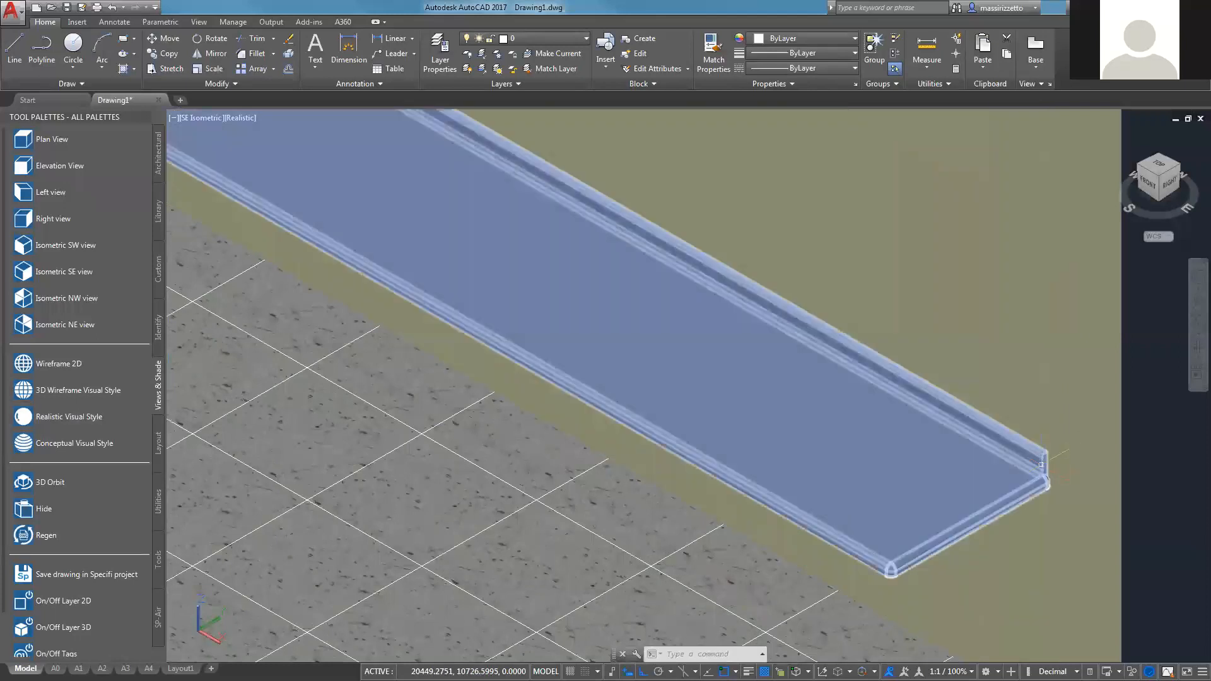
mouse_move(1041, 465)
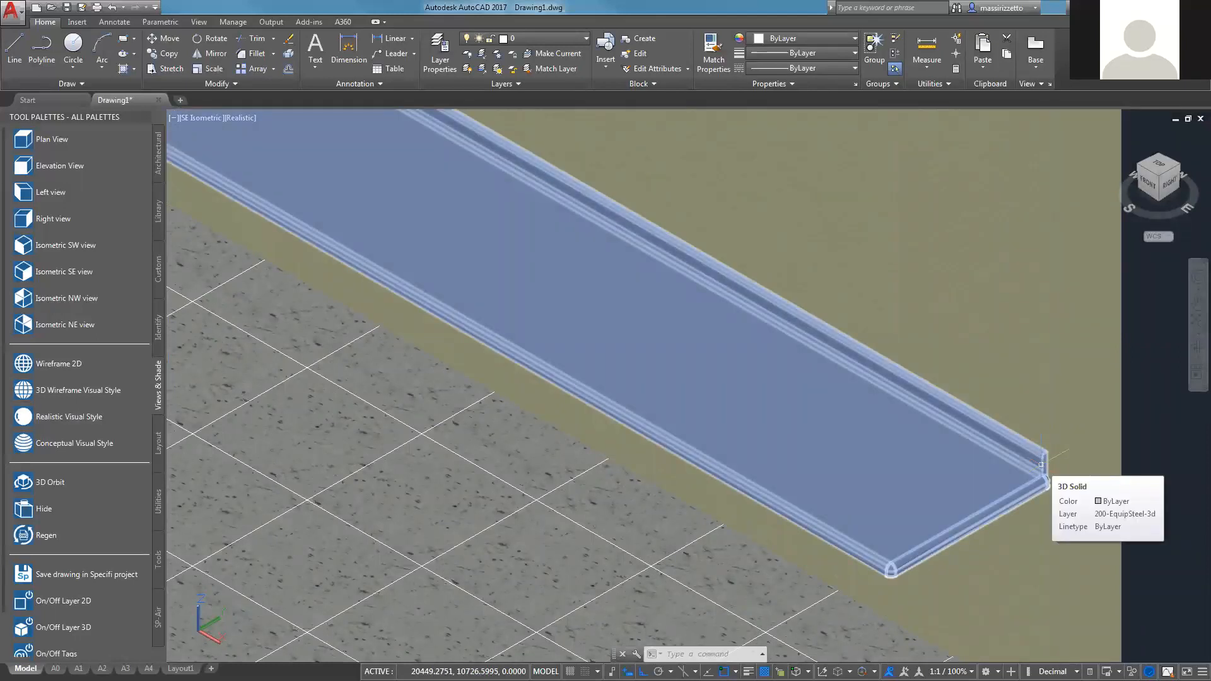
- Return to plan view and start another Extrude Shape of the same worktop profile with the Draw extrusion method
click(35, 144)
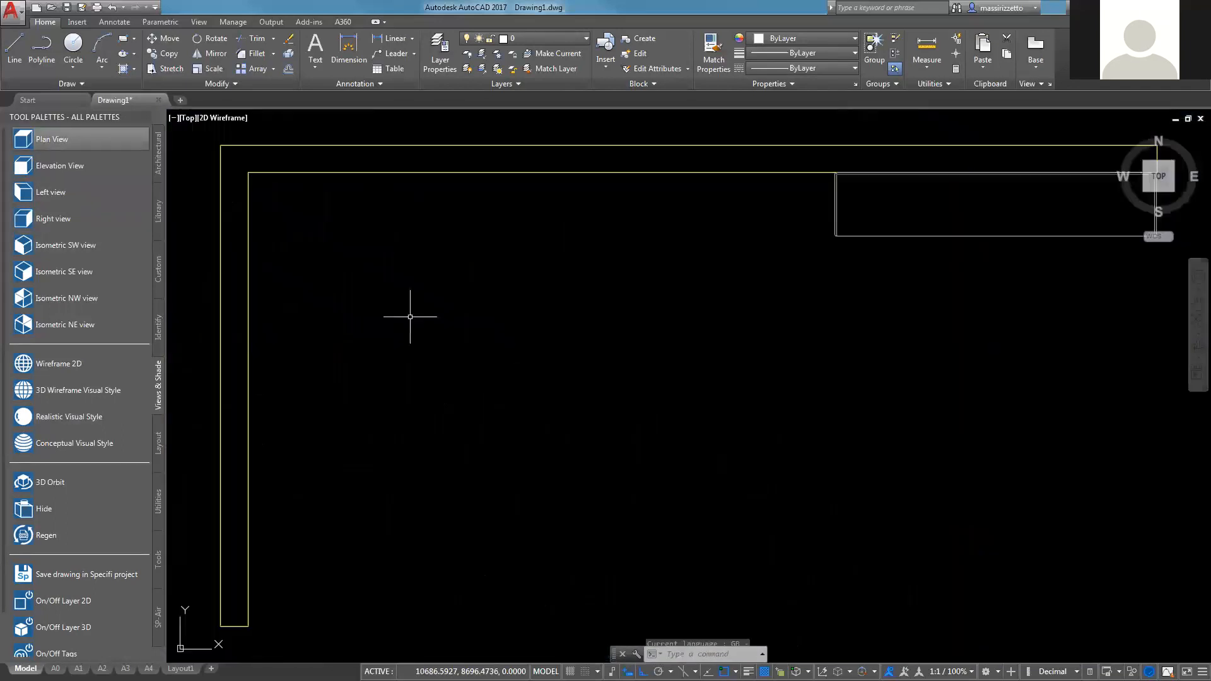
scroll(390, 334, down, 2)
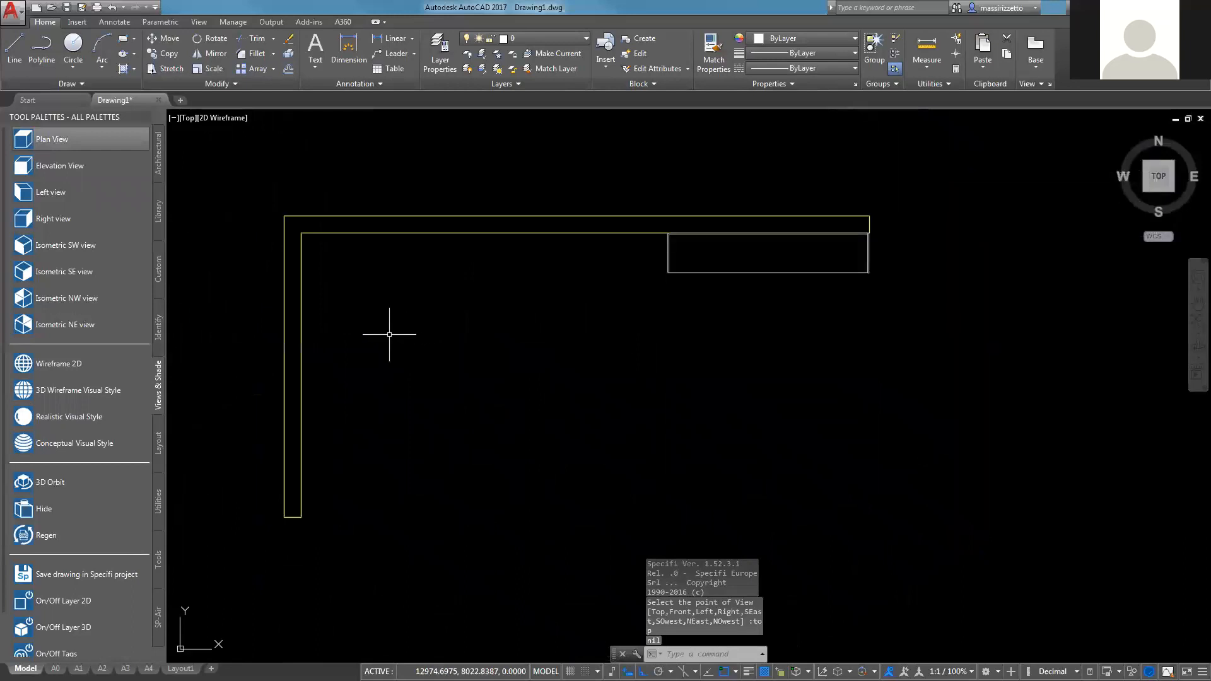
click(157, 274)
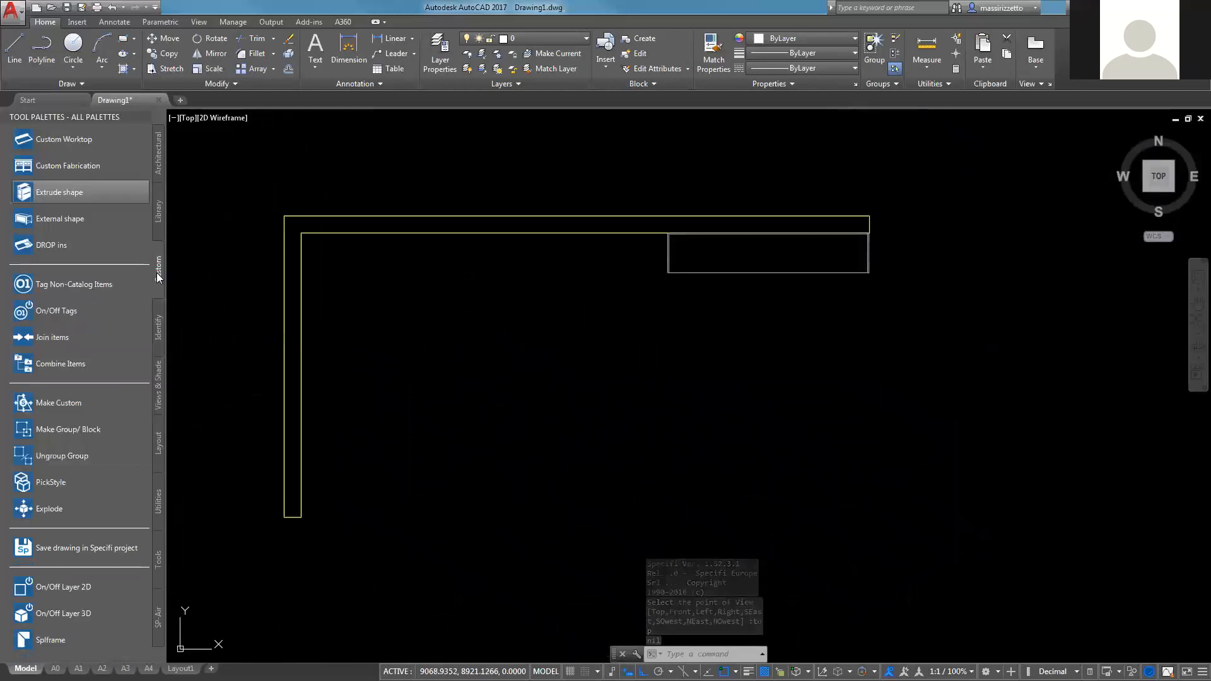
click(66, 194)
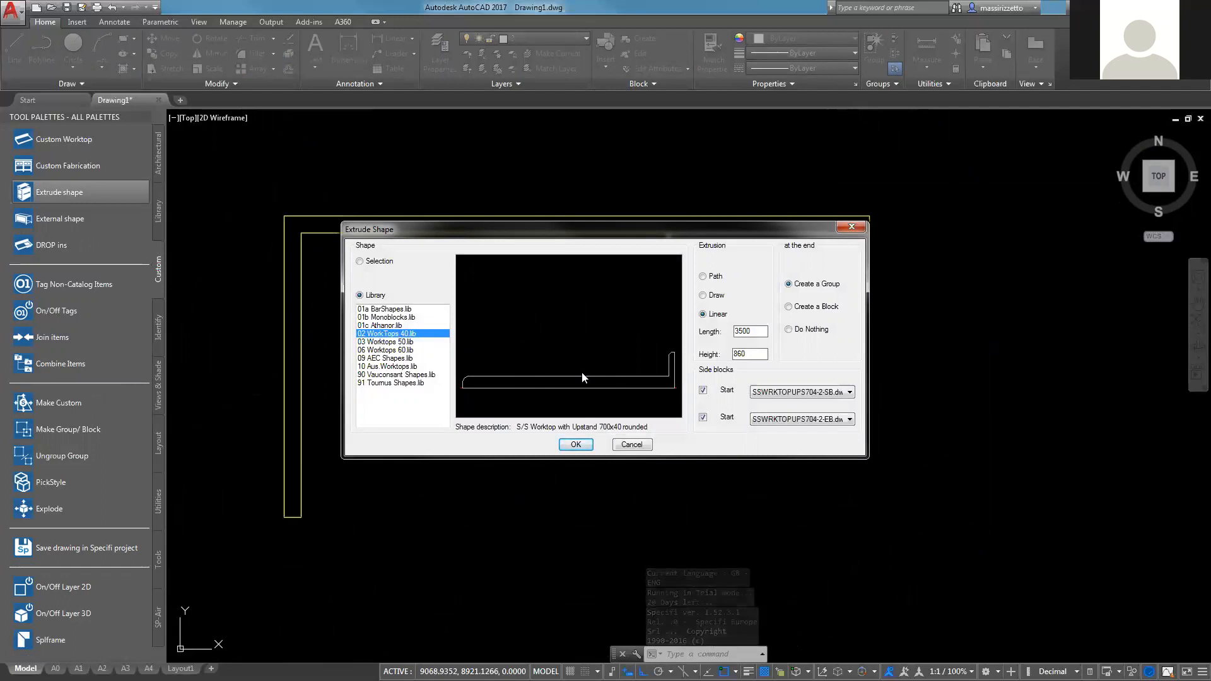
click(704, 277)
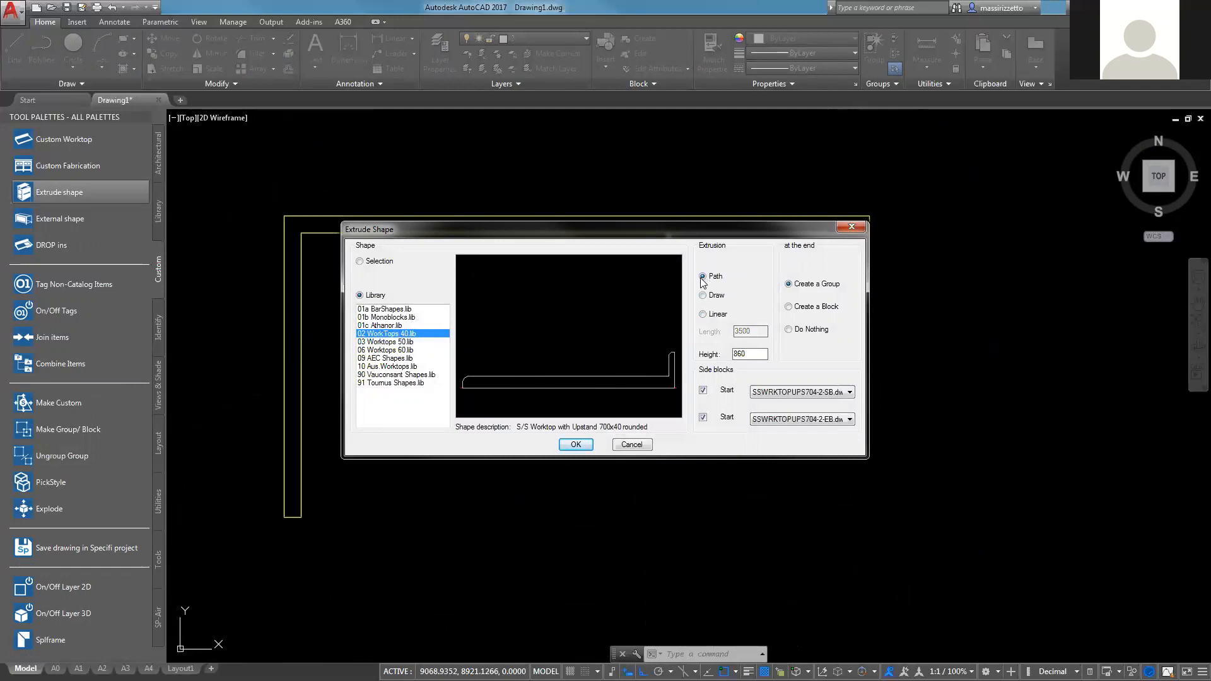
click(702, 295)
click(575, 445)
click(575, 445)
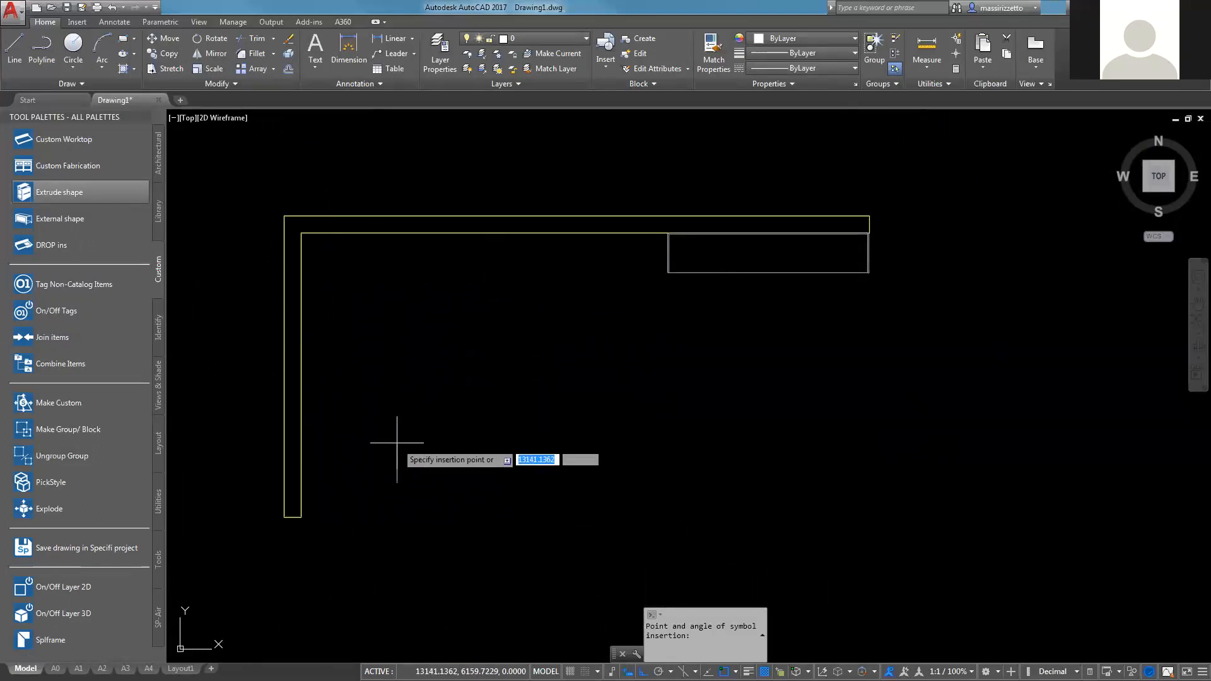
- Place the worktop profile on the vertical wall's inner face using the Nearest snap, oriented at 90° along the wall
shift+right_click(376, 453)
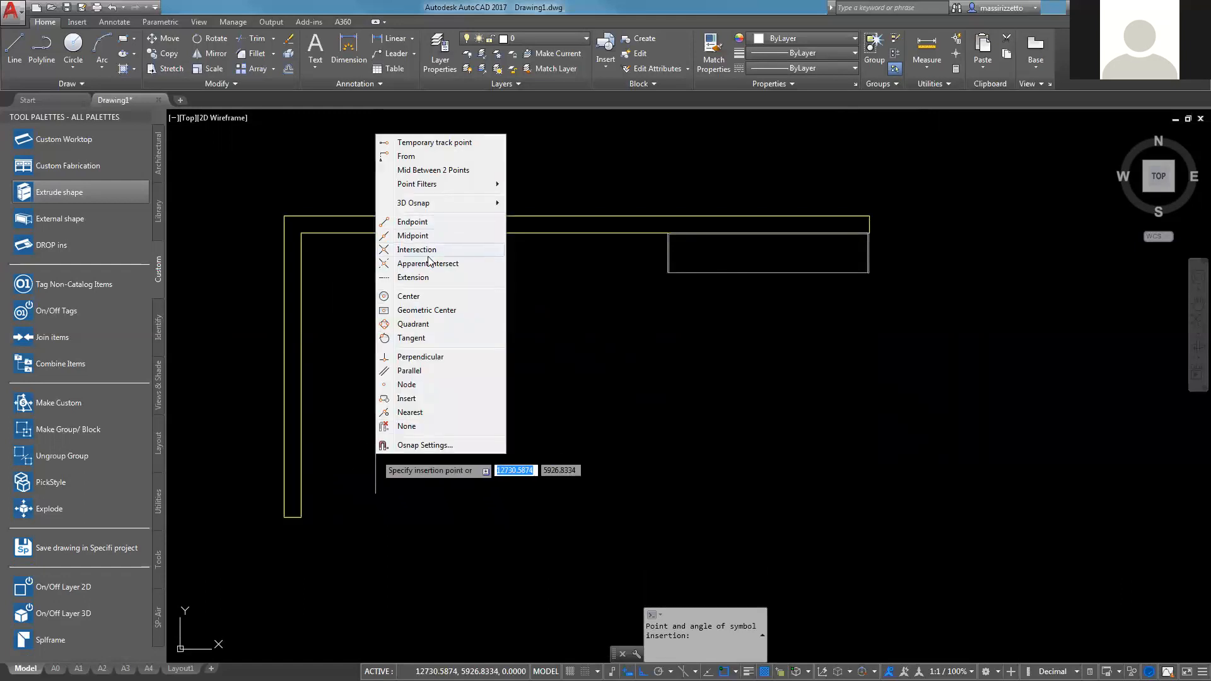
click(410, 412)
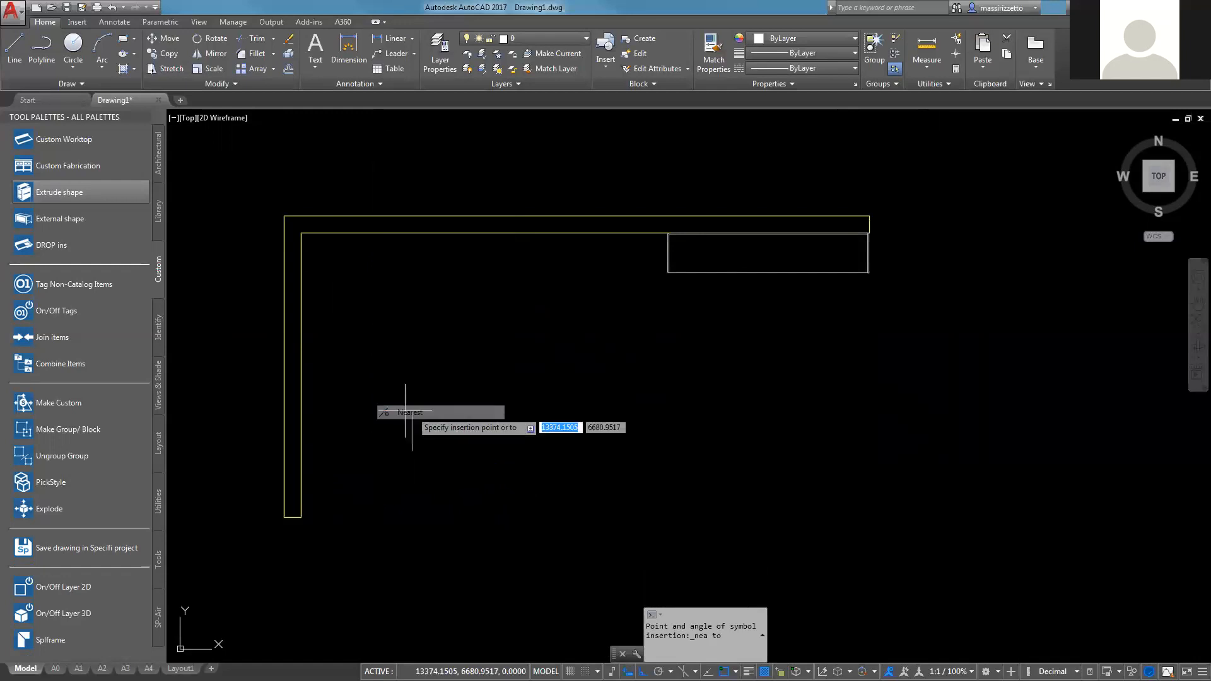
click(302, 427)
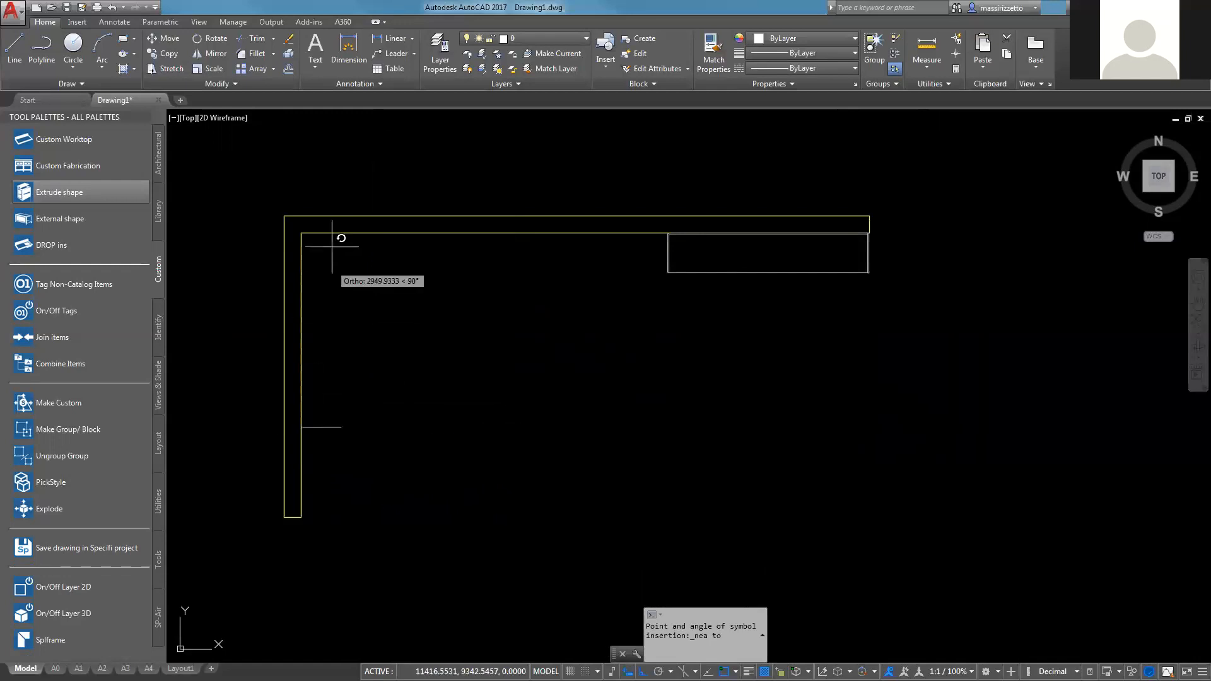
click(299, 176)
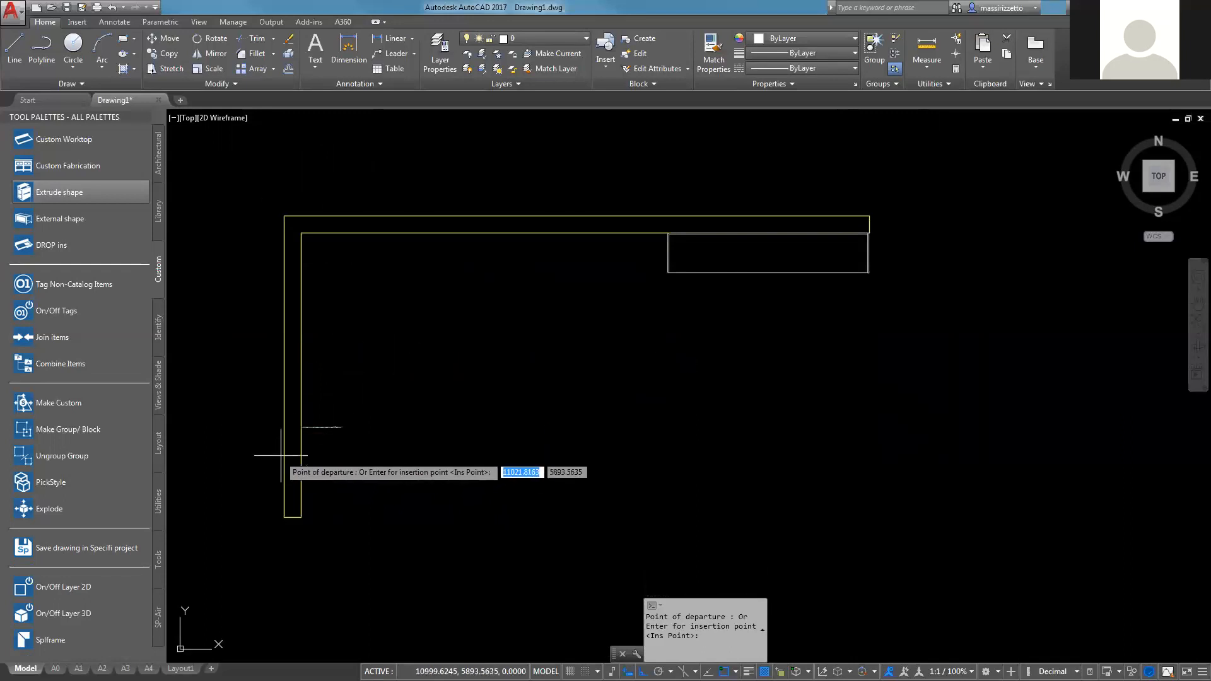
- Draw the worktop's extrusion path from the profile's wall-side end up to the inner wall corner, then 3000 east along the horizontal wall
scroll(288, 445, up, 5)
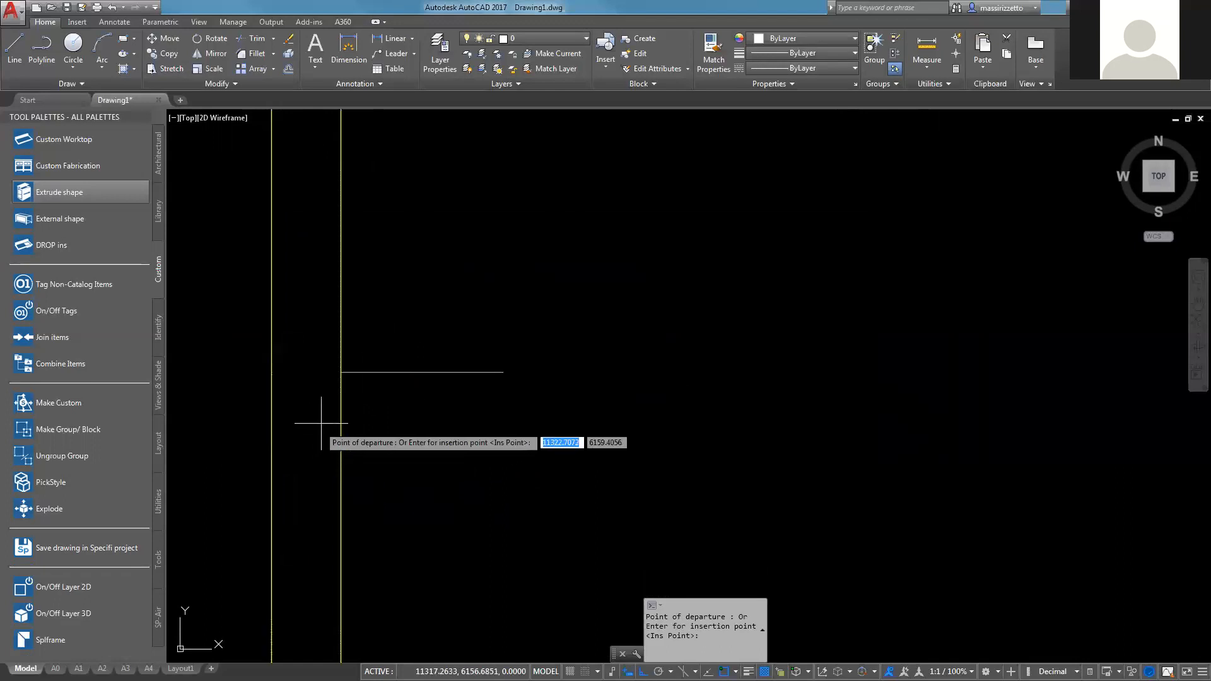
click(341, 372)
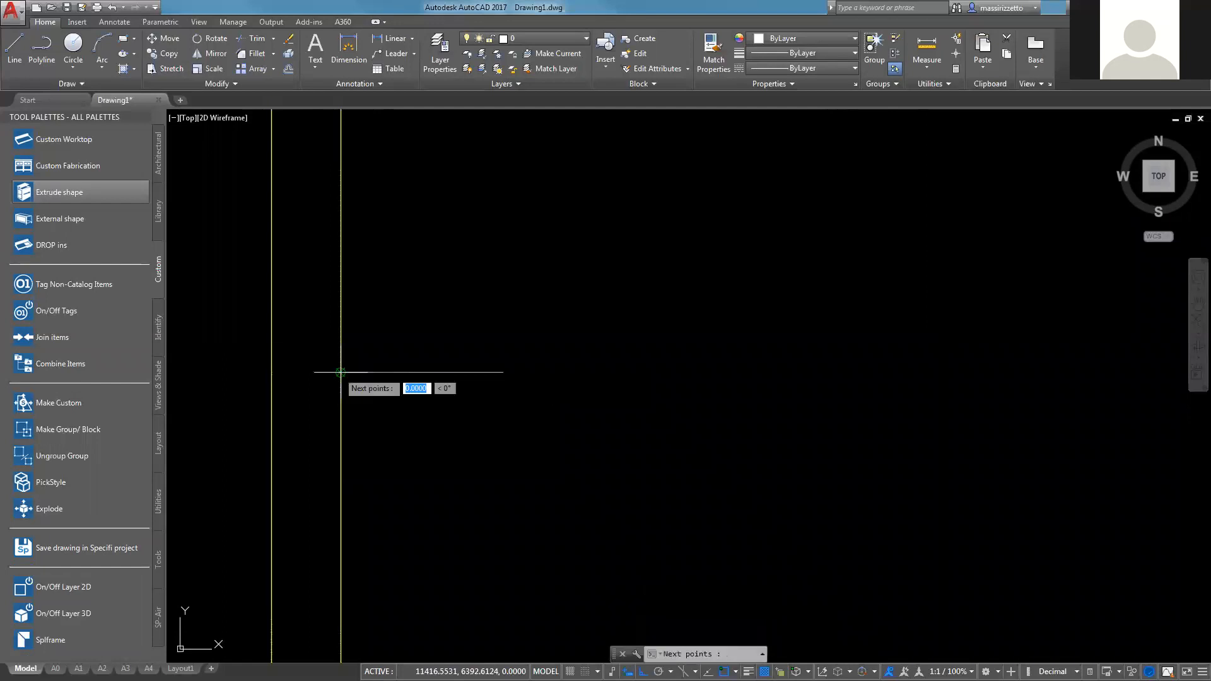
scroll(344, 429, down, 5)
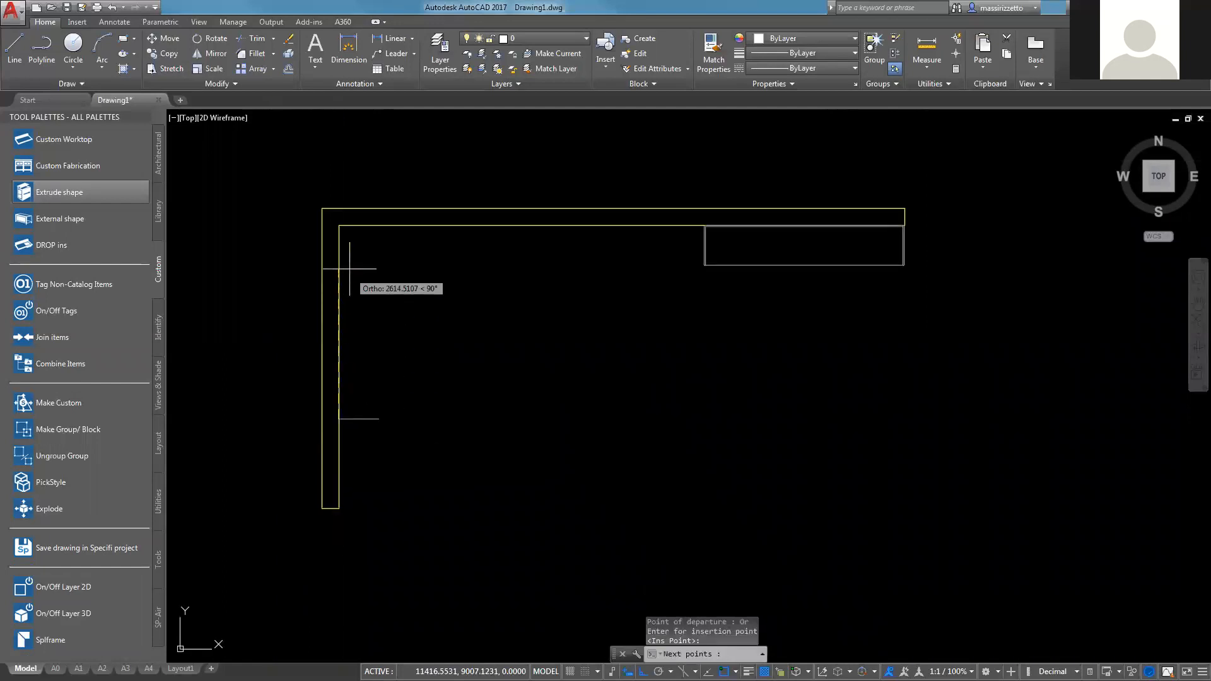
click(338, 225)
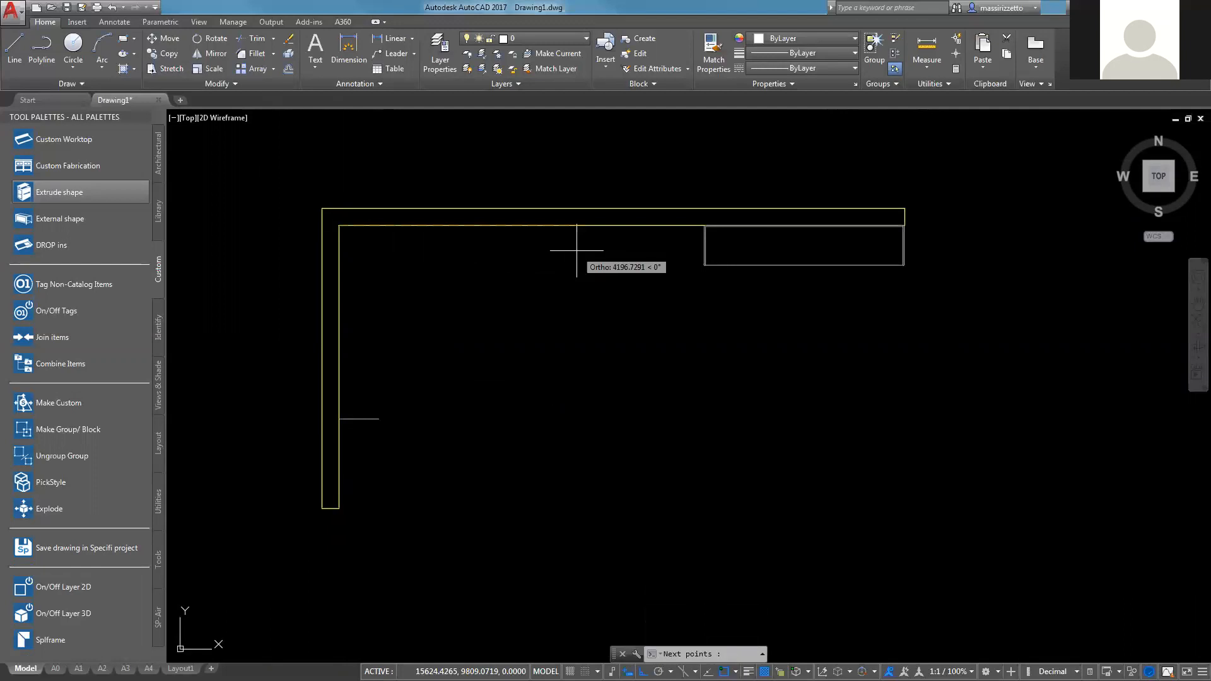
text(3000)
key(Return)
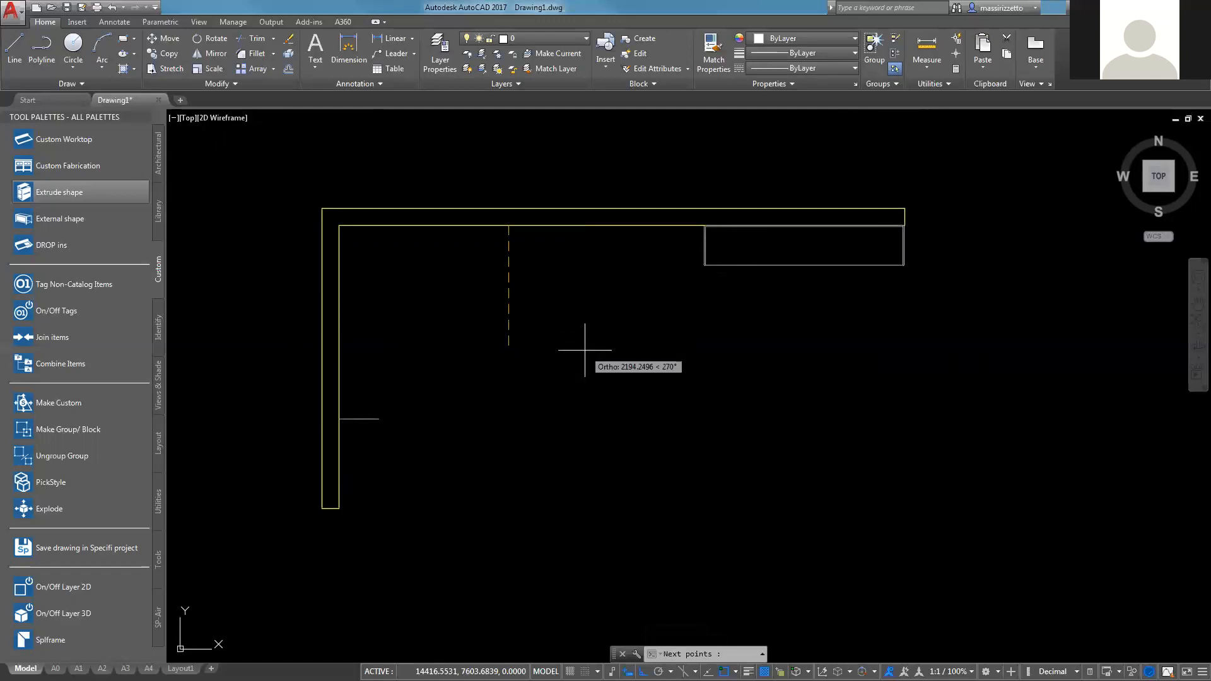
key(Return)
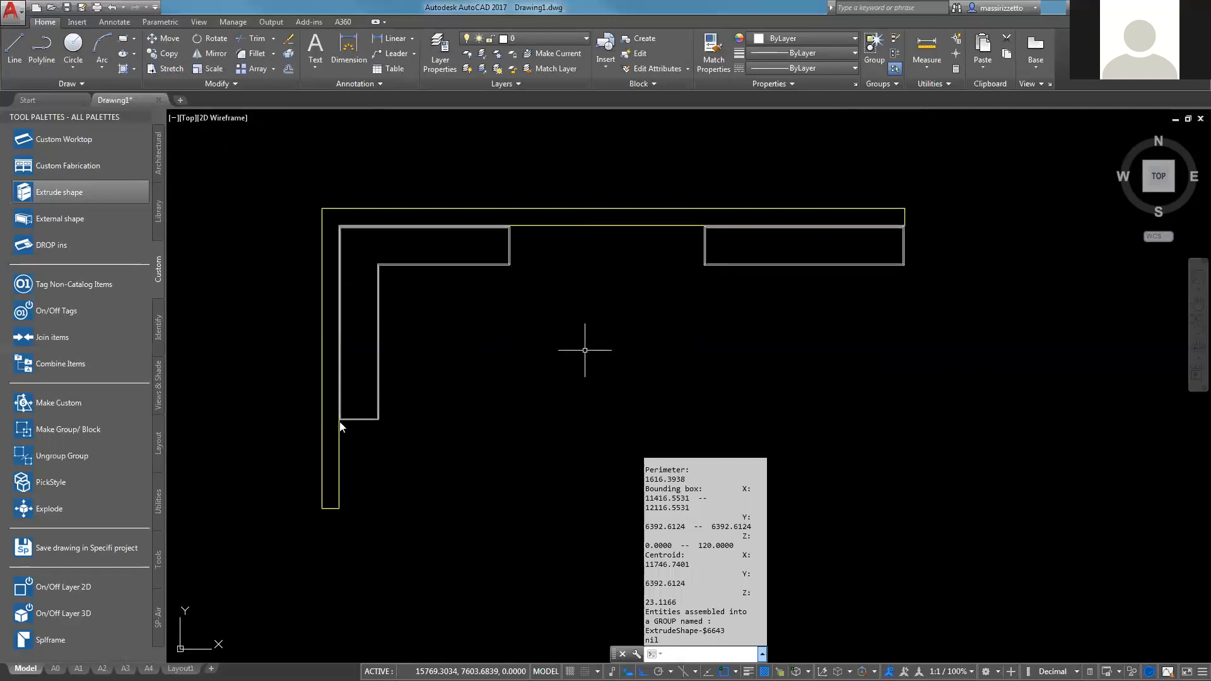
- Examine the L-shaped corner worktop in the southeast isometric view with the Realistic visual style
click(159, 379)
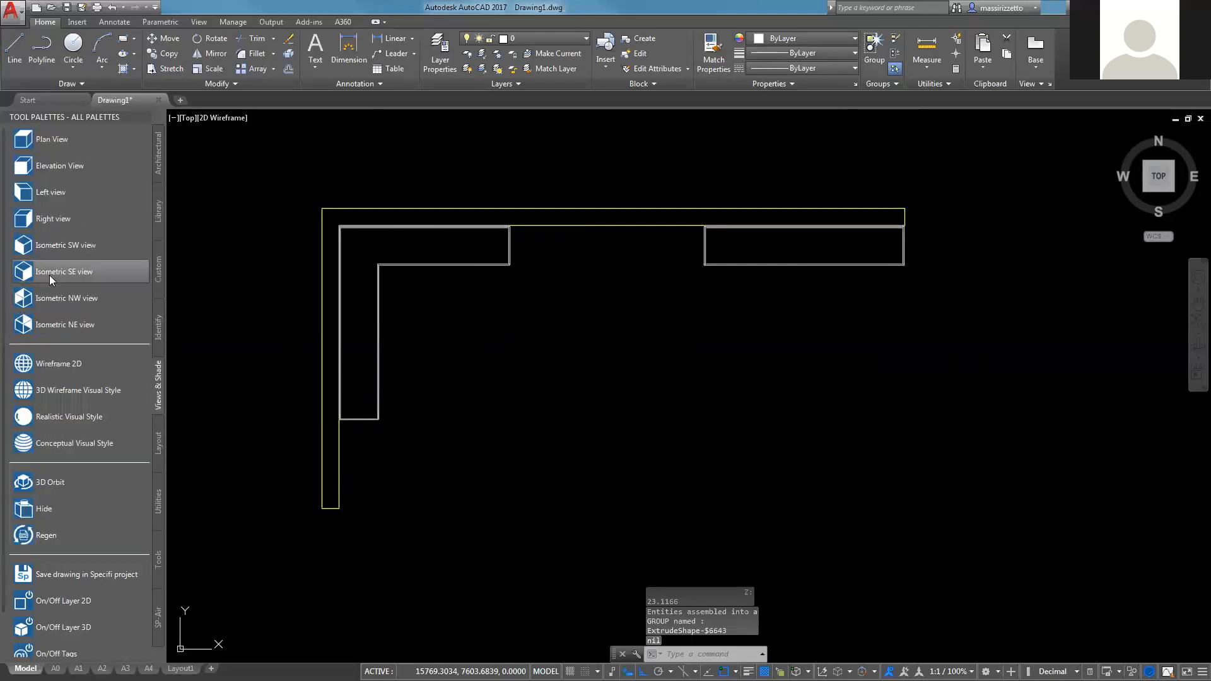
click(50, 272)
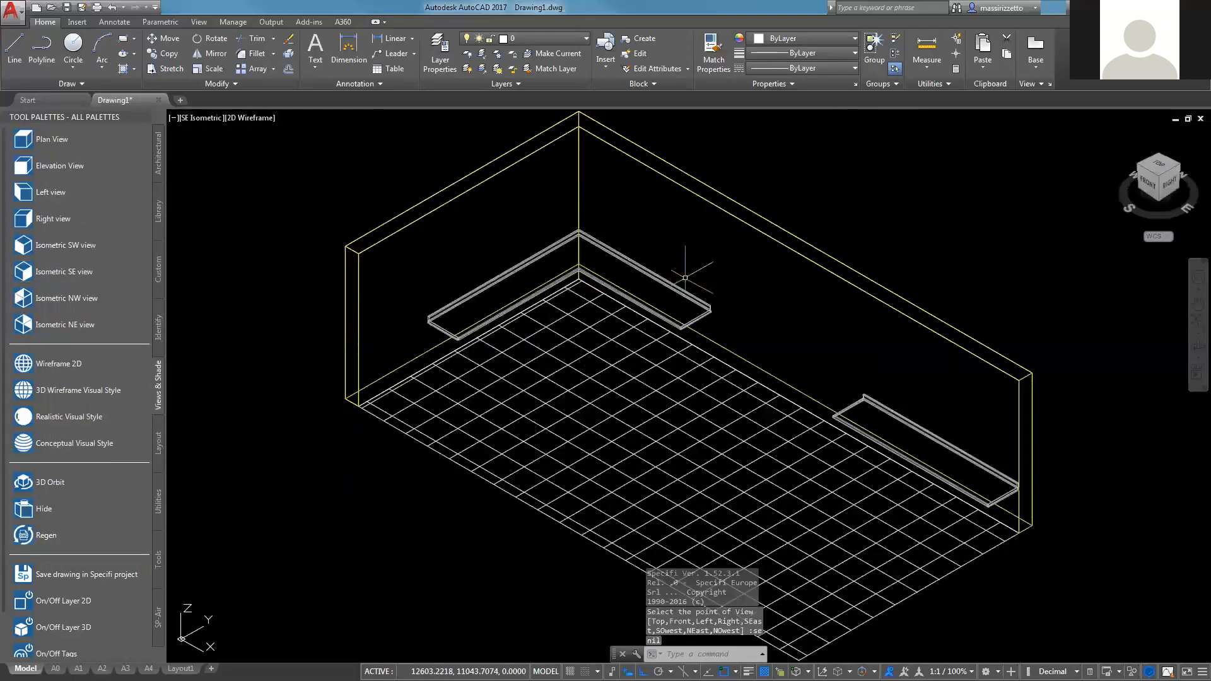
scroll(694, 265, up, 3)
scroll(654, 279, up, 2)
middle_drag(653, 288, 806, 279)
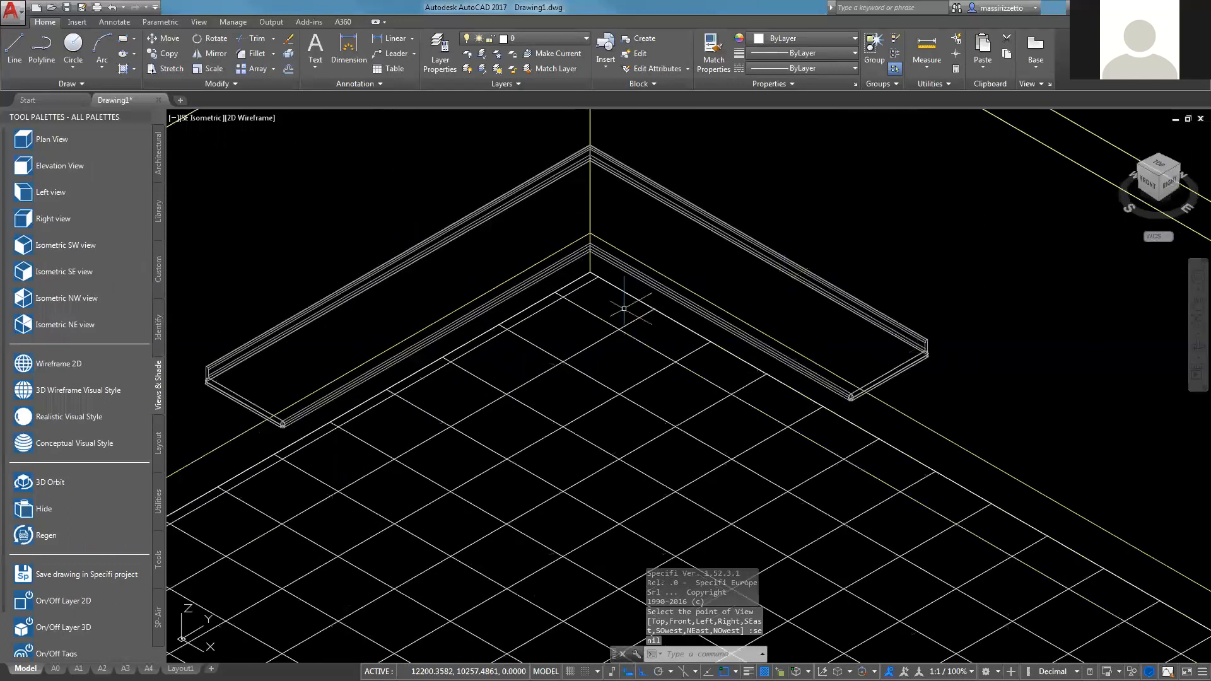
click(49, 422)
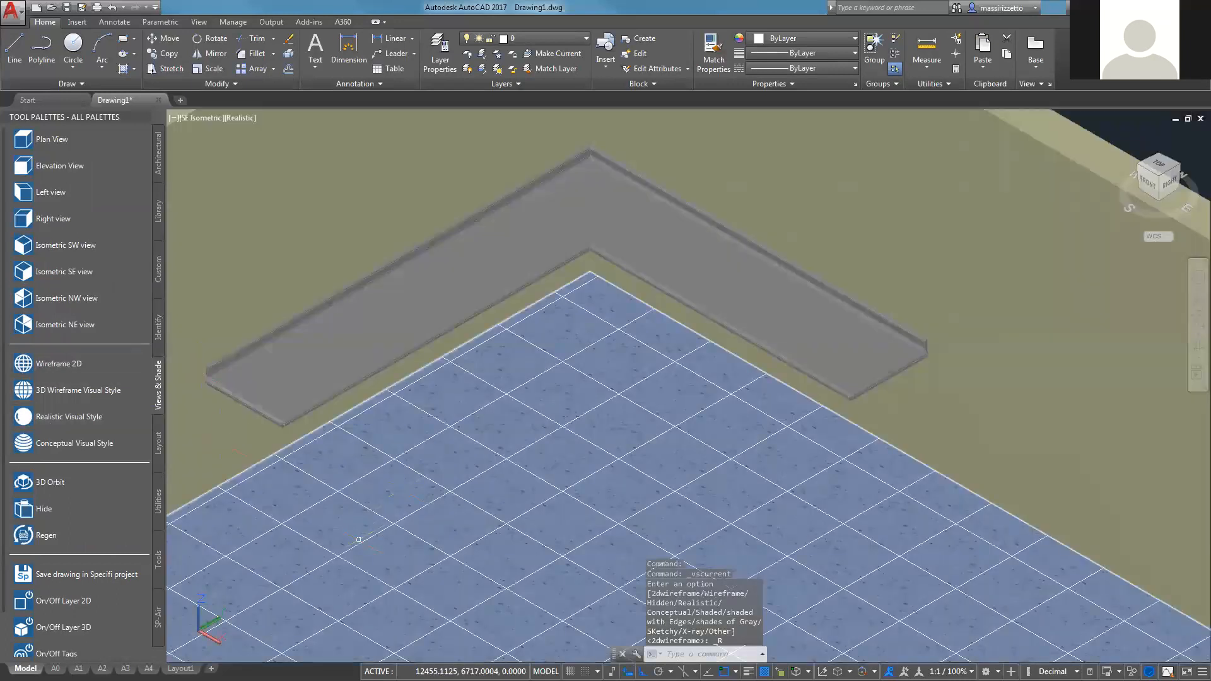
mouse_move(358, 540)
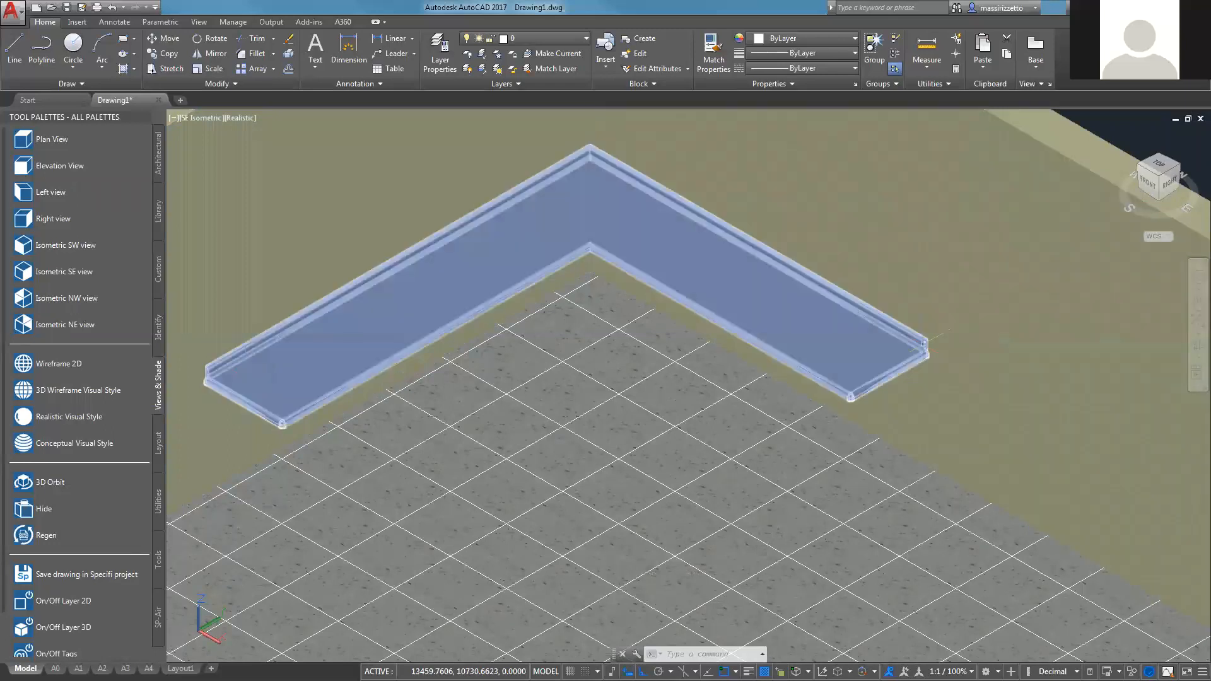
- In plan view, draw an L-shaped polyline in the open area below the worktops, running 4000 east and then 1500 north
click(25, 143)
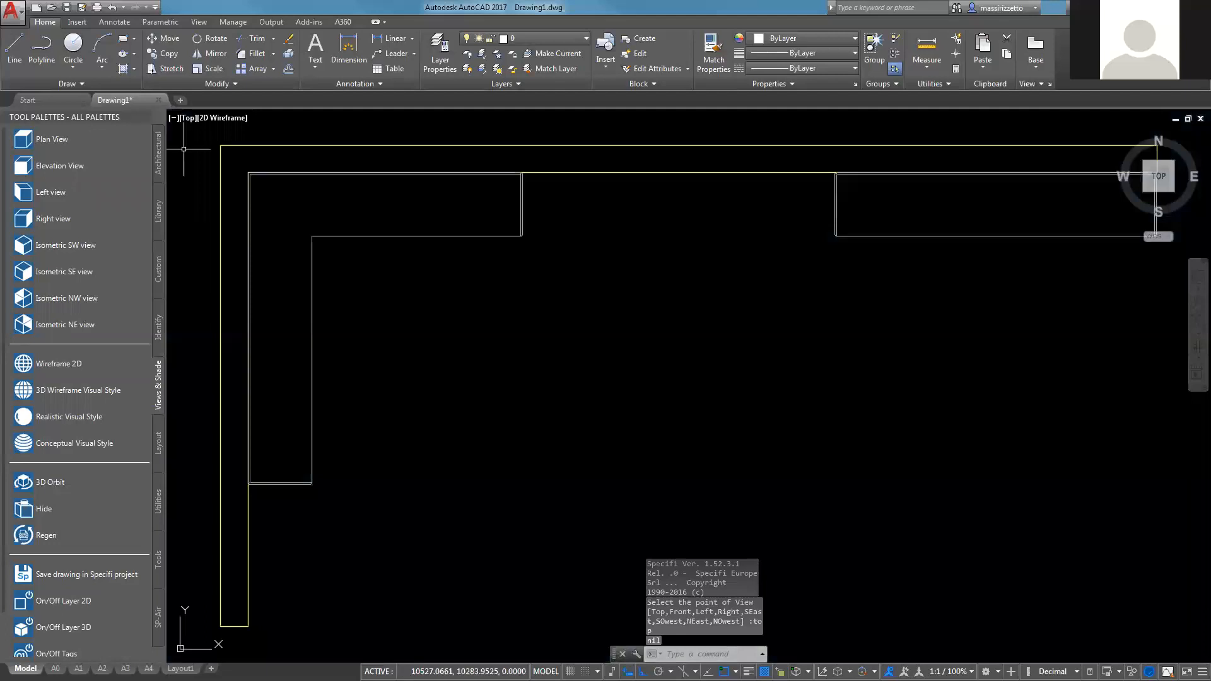
scroll(555, 275, down, 2)
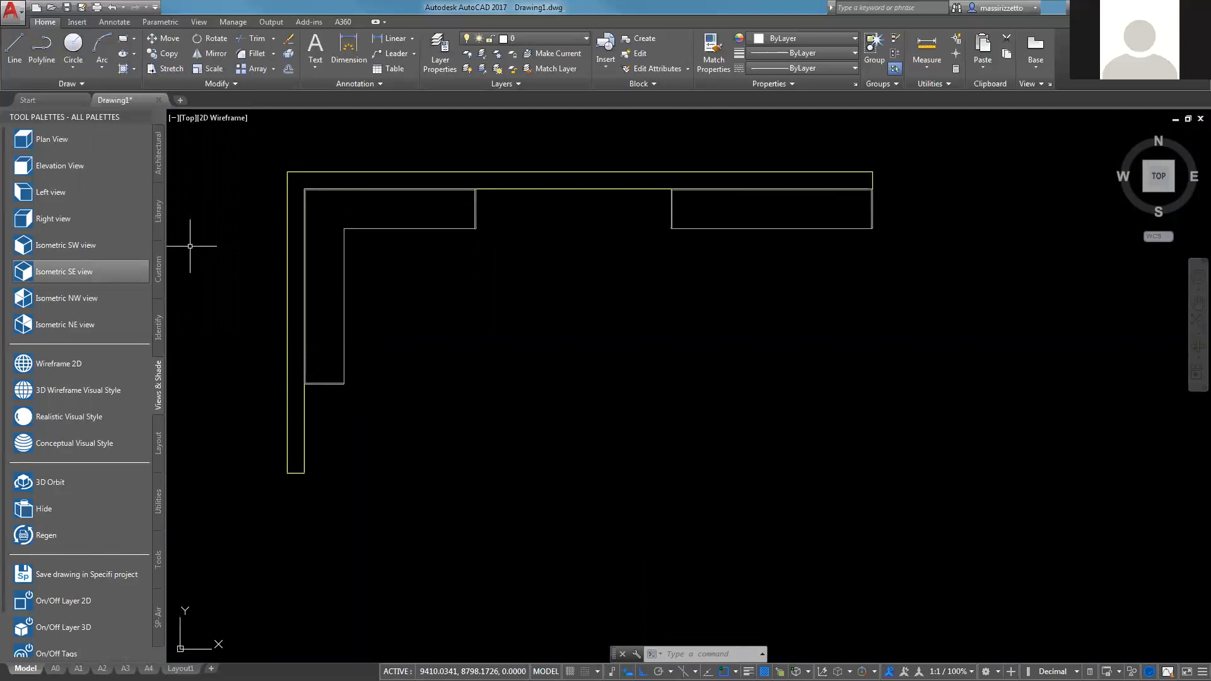
click(46, 57)
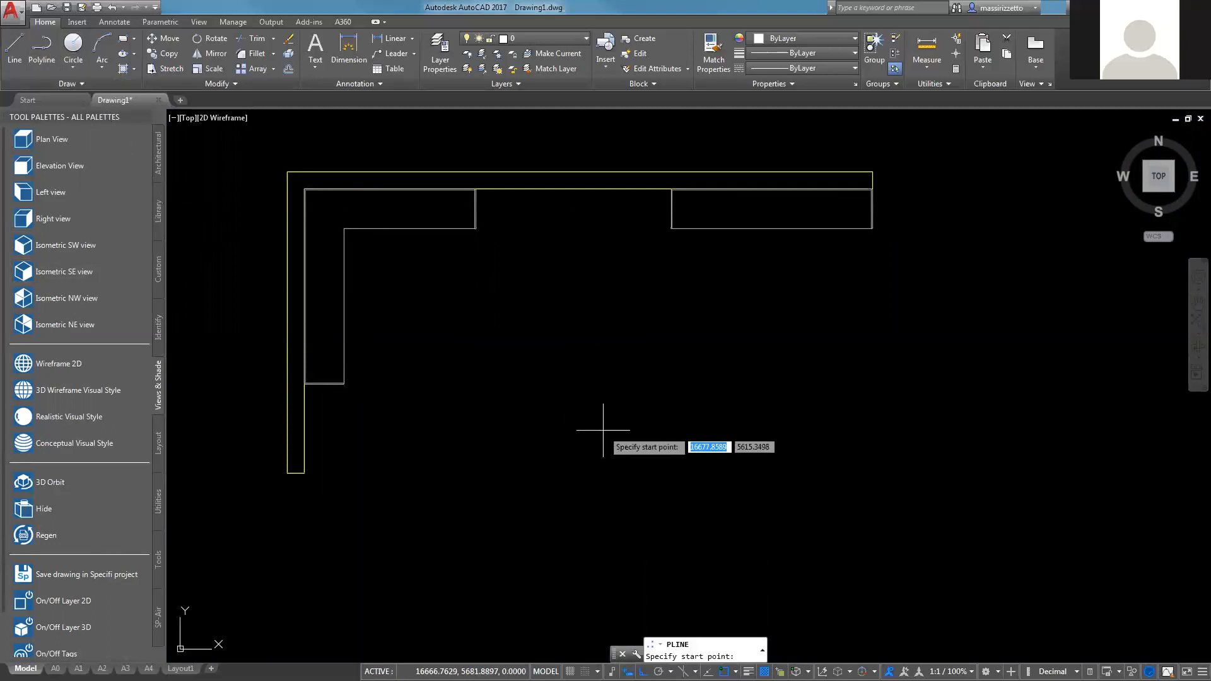
click(511, 389)
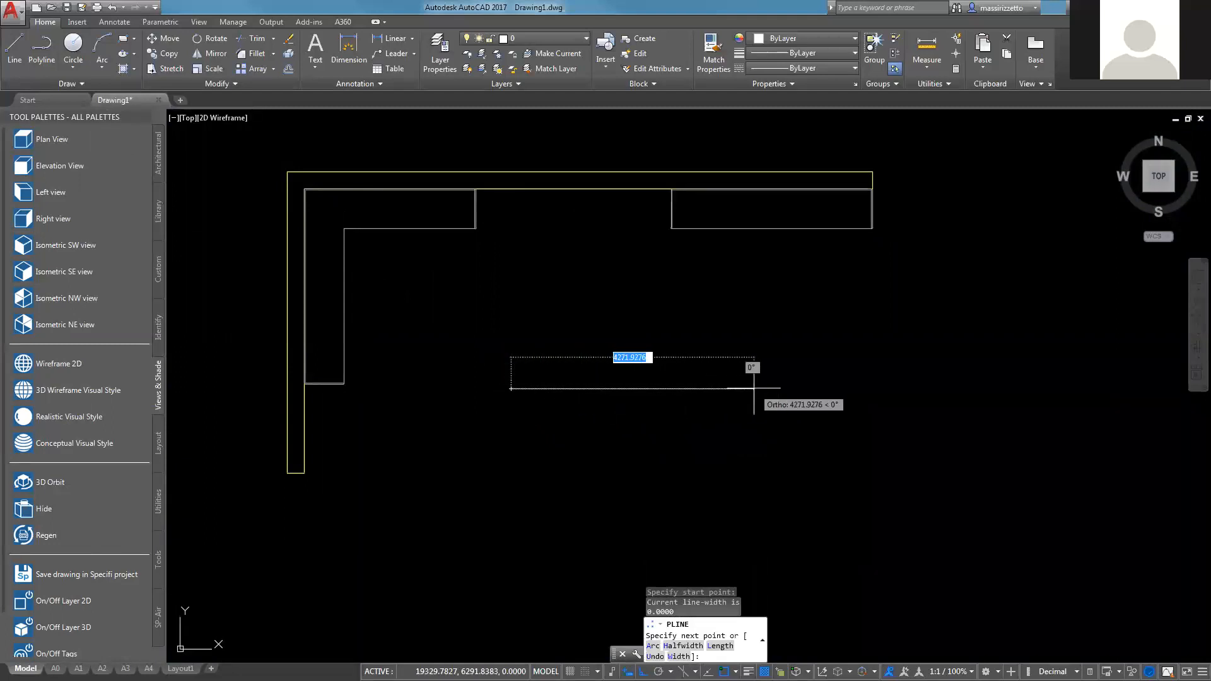
text(4)
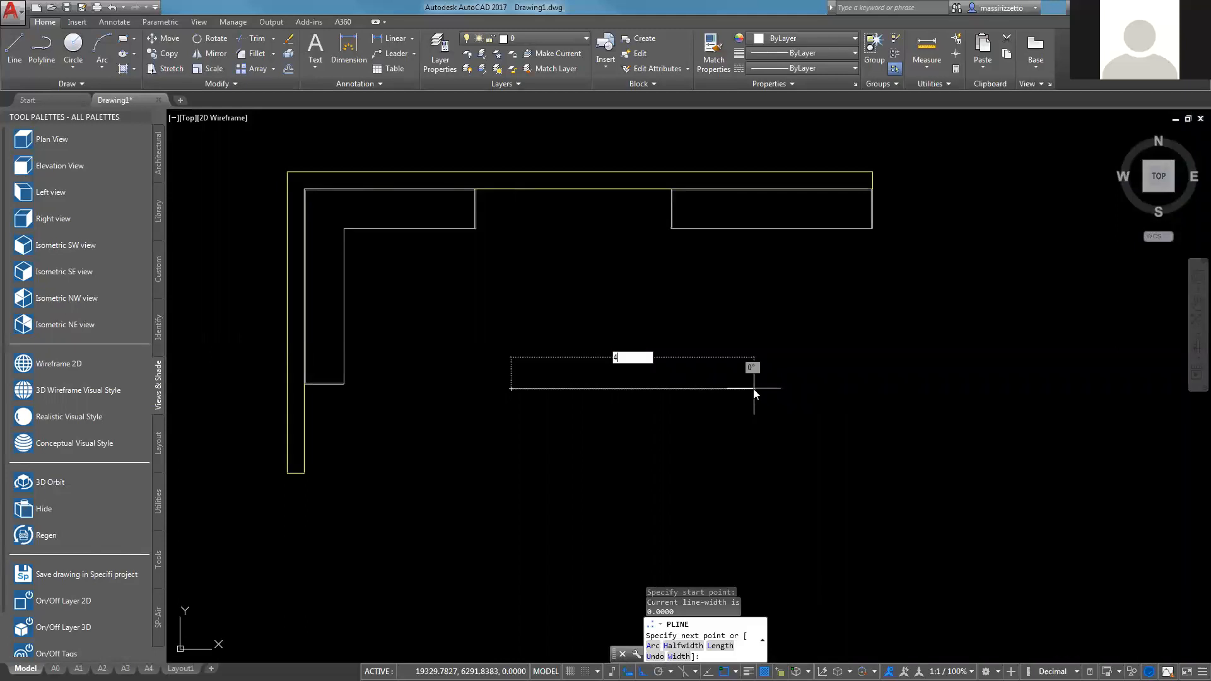
text(000)
key(Return)
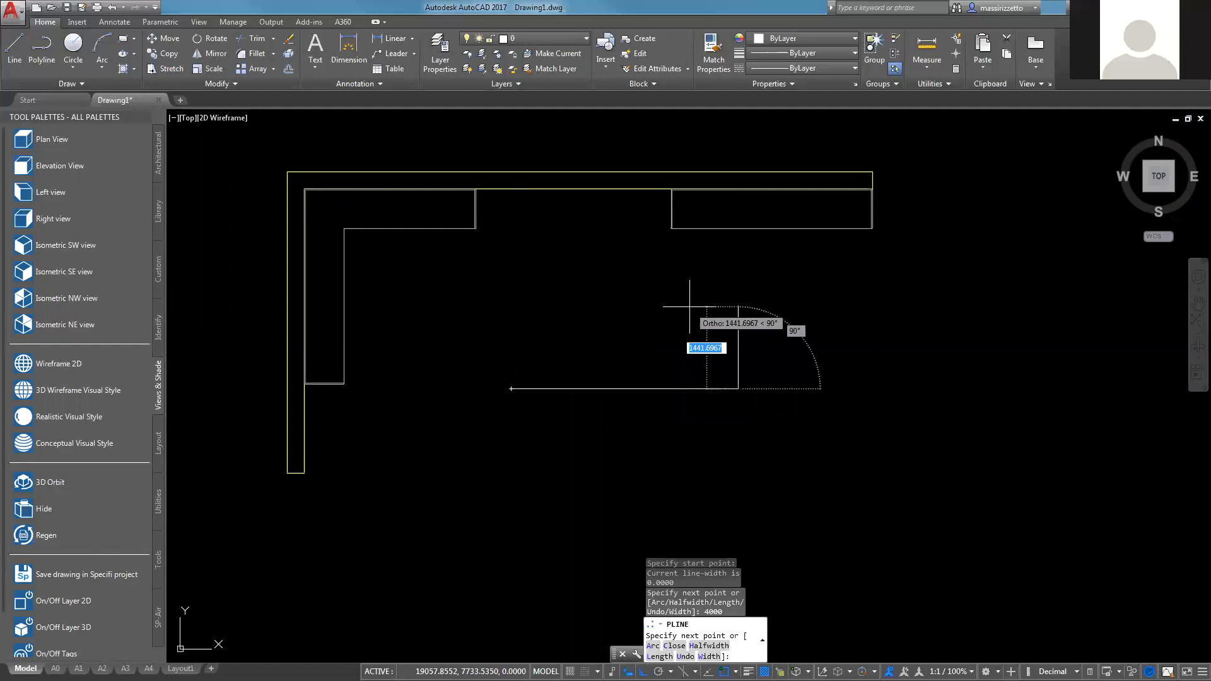
text(1500)
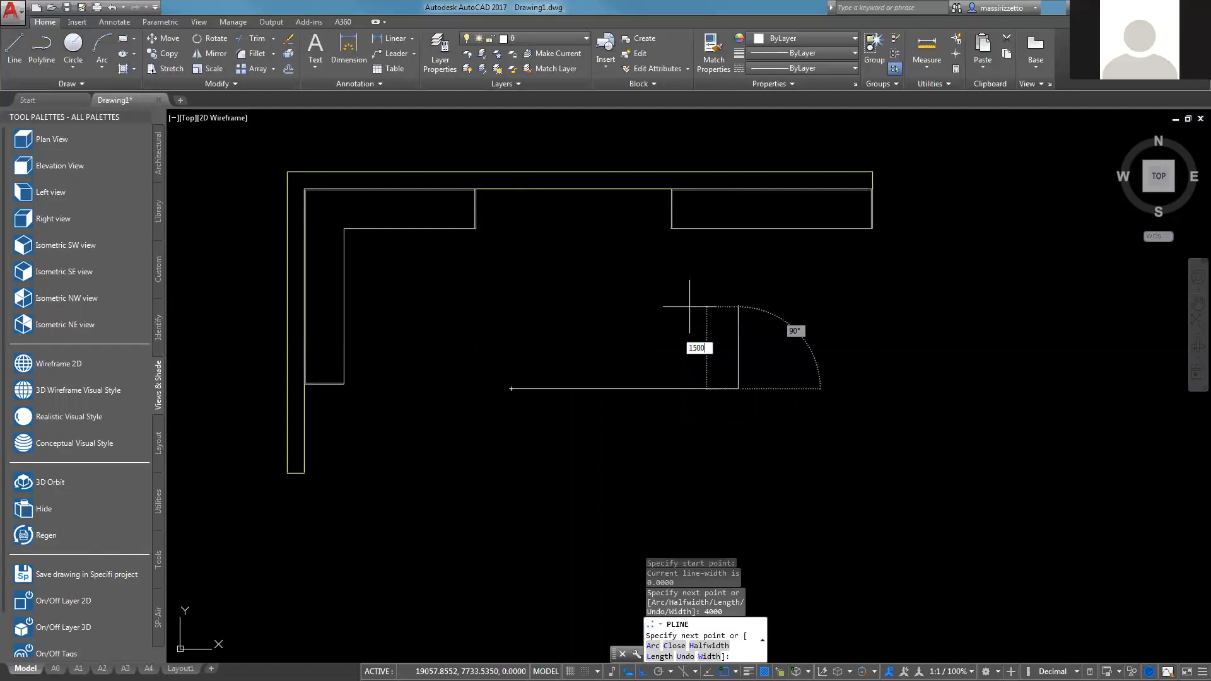
key(Return)
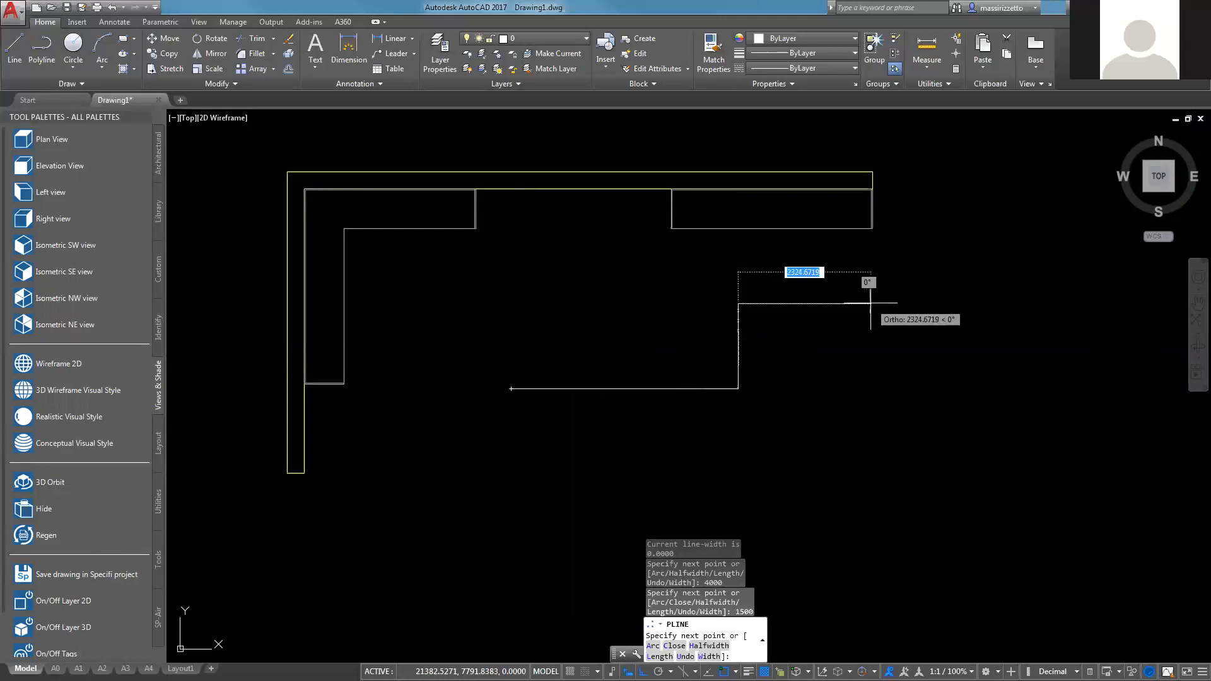
key(Return)
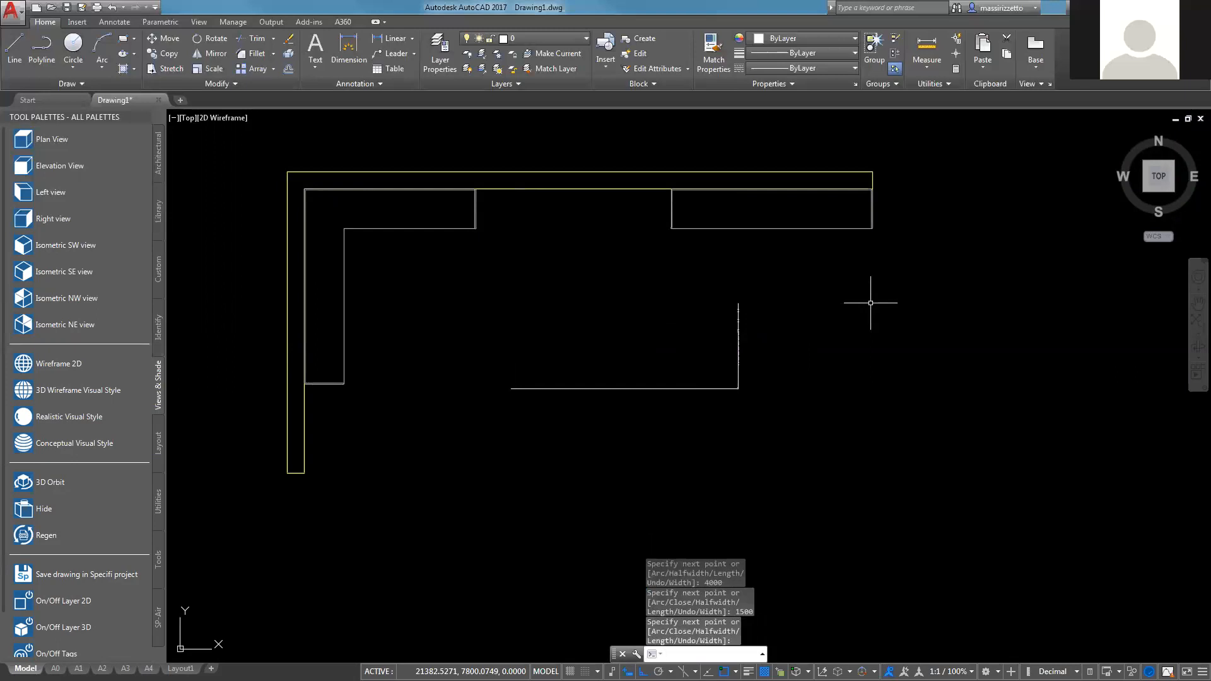
- Start Extrude Shape with the Path method and choose the High frontal bar 1150 shape with the red top from the 01a BarShapes library
scroll(711, 338, up, 2)
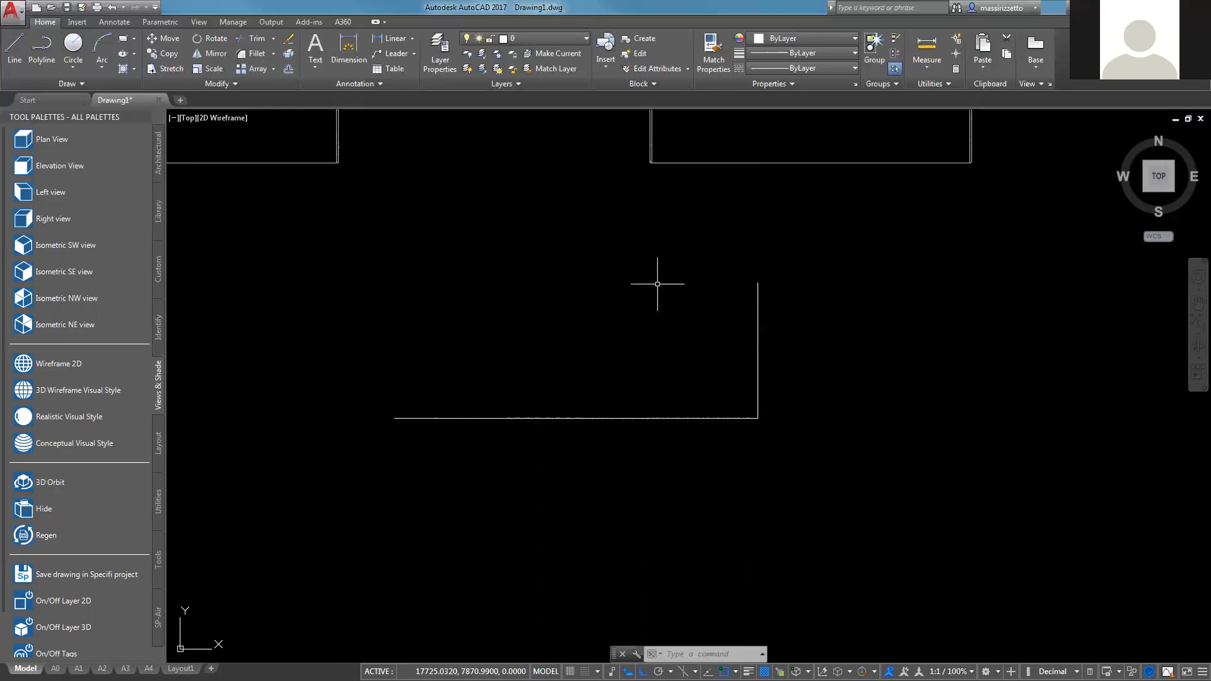
middle_drag(712, 420, 767, 414)
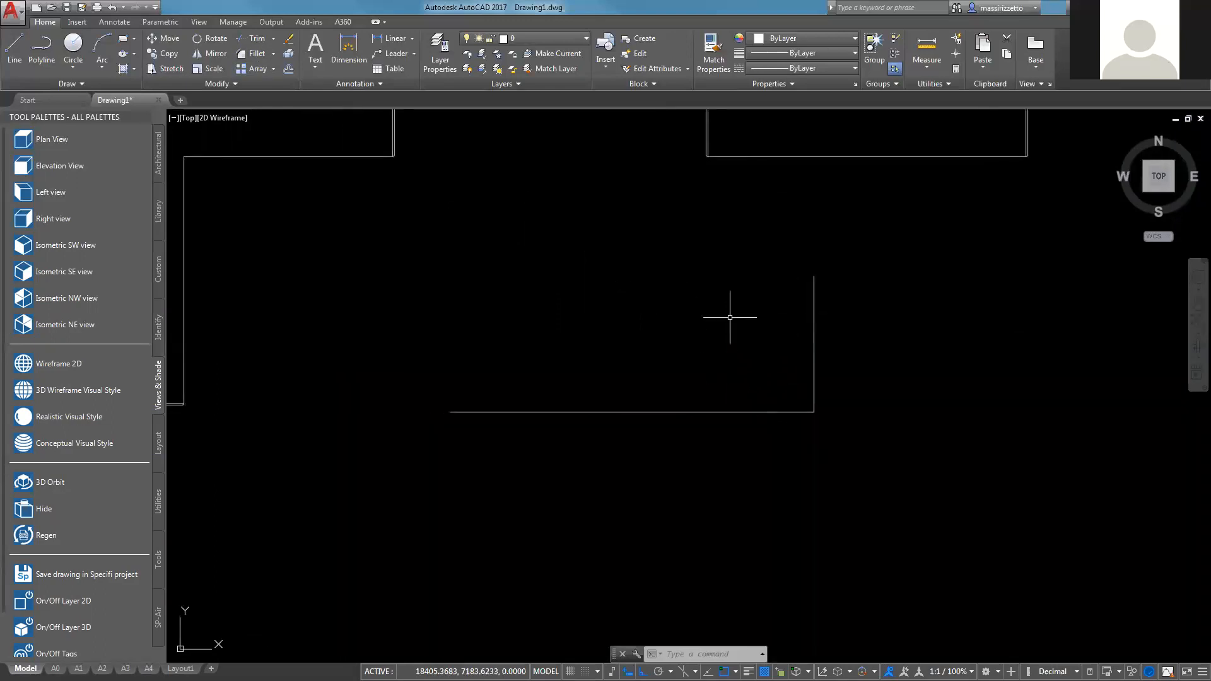
click(159, 270)
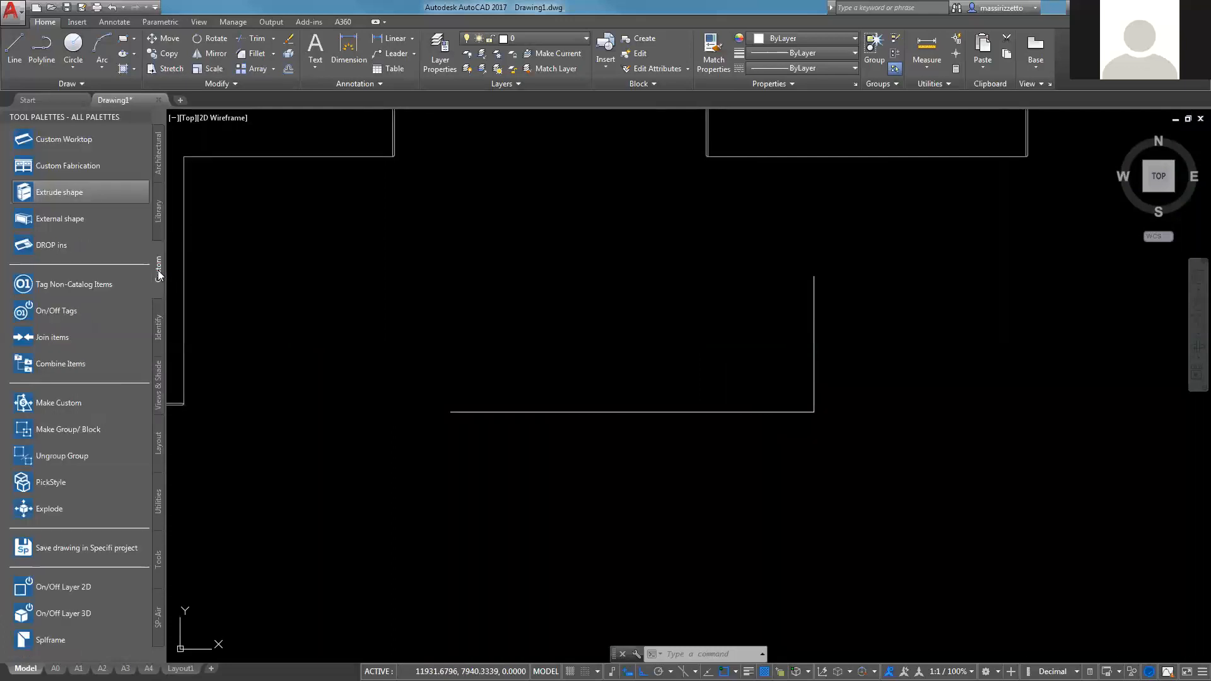
click(77, 191)
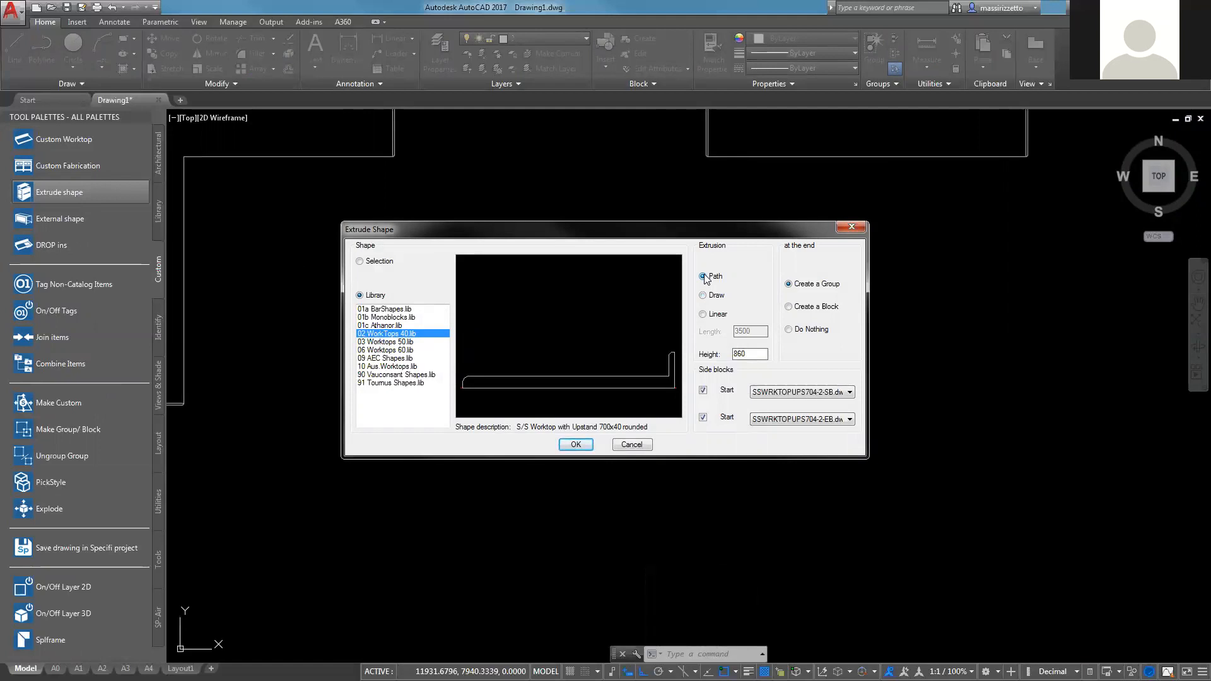
click(409, 310)
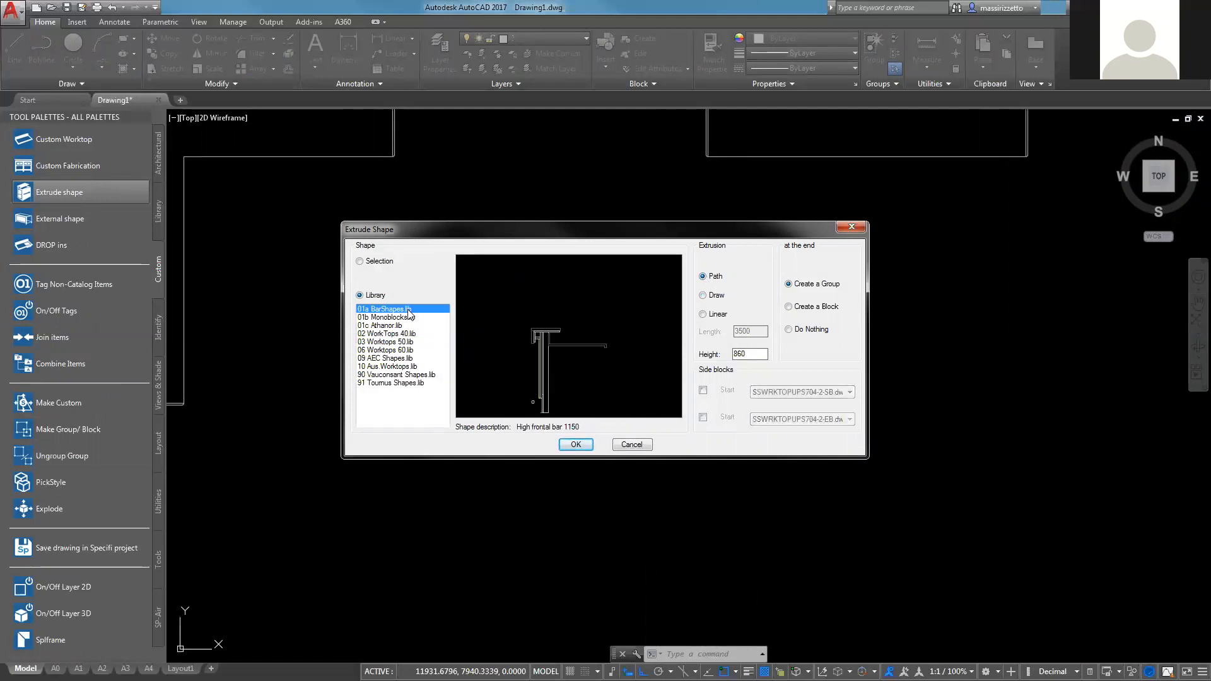
click(545, 345)
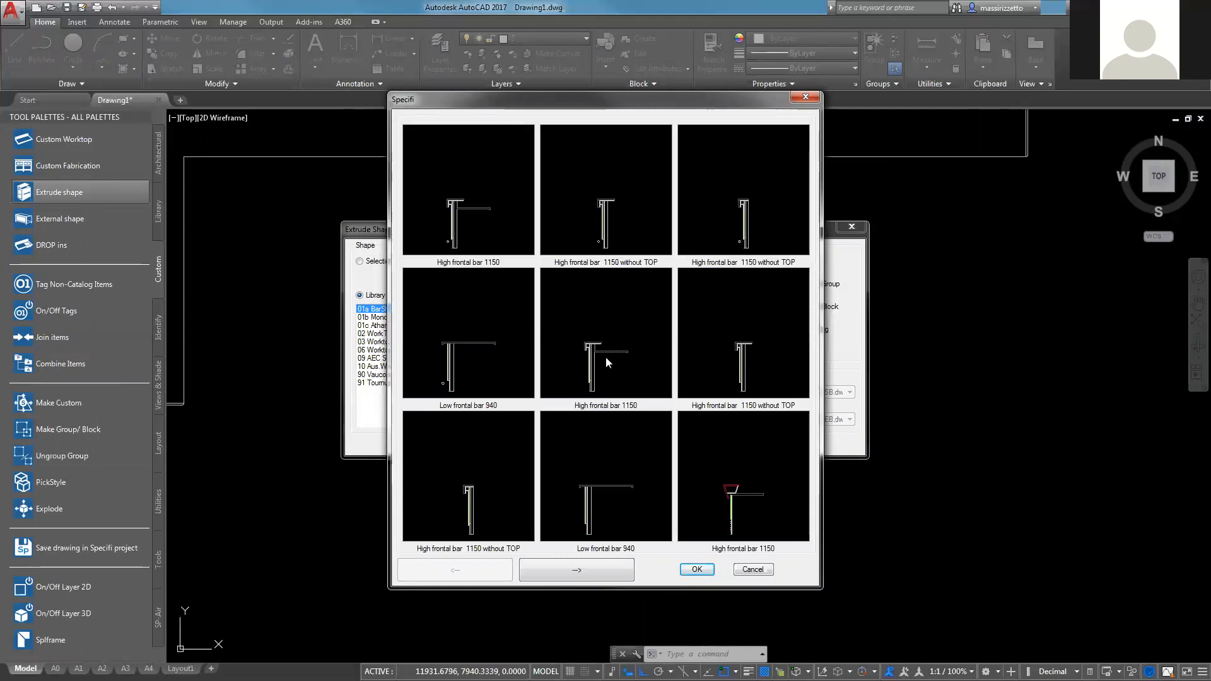
click(579, 566)
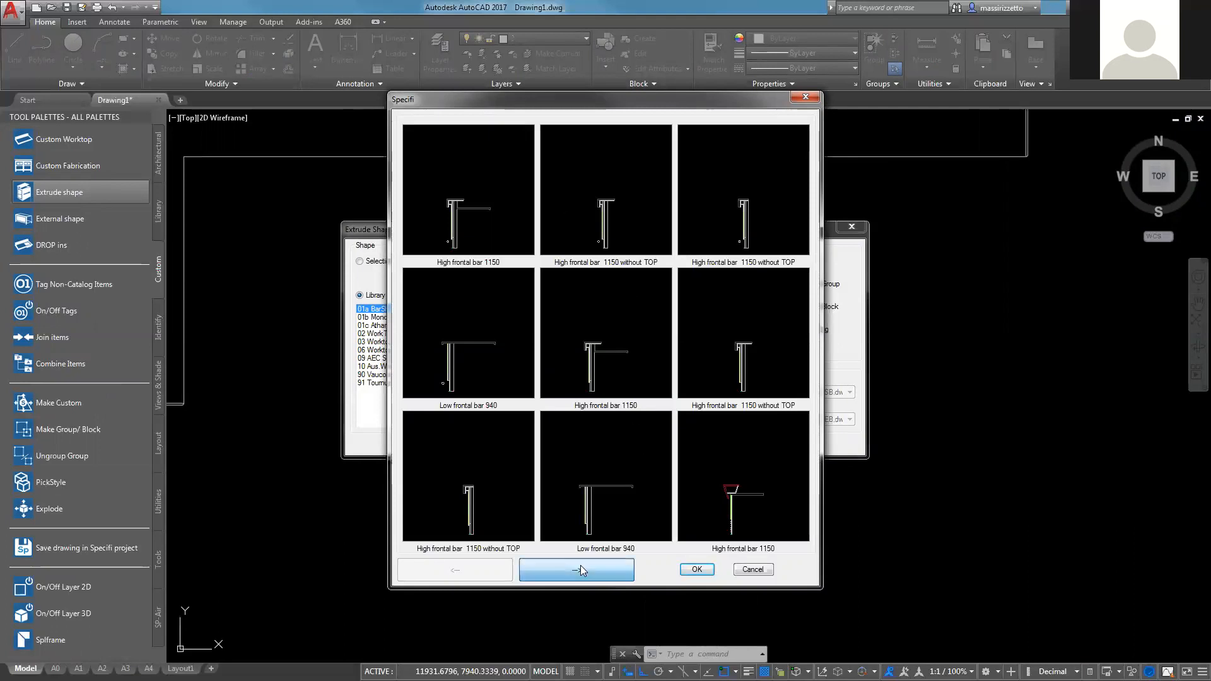
click(489, 574)
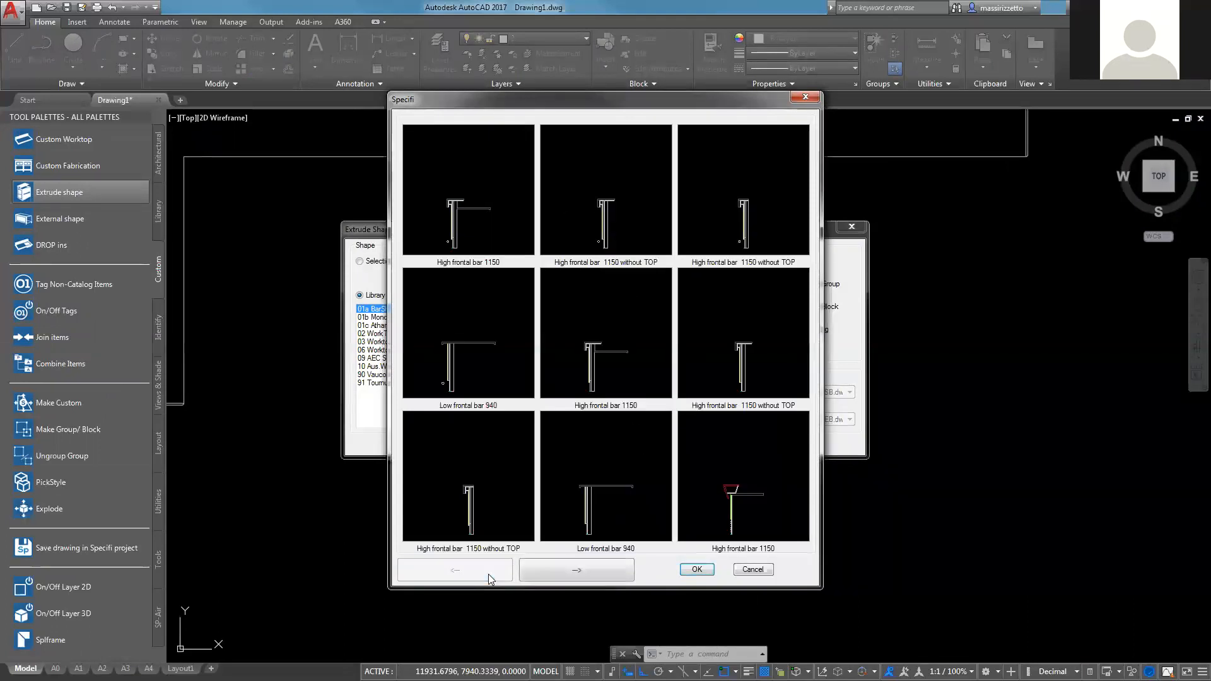
click(738, 498)
click(705, 570)
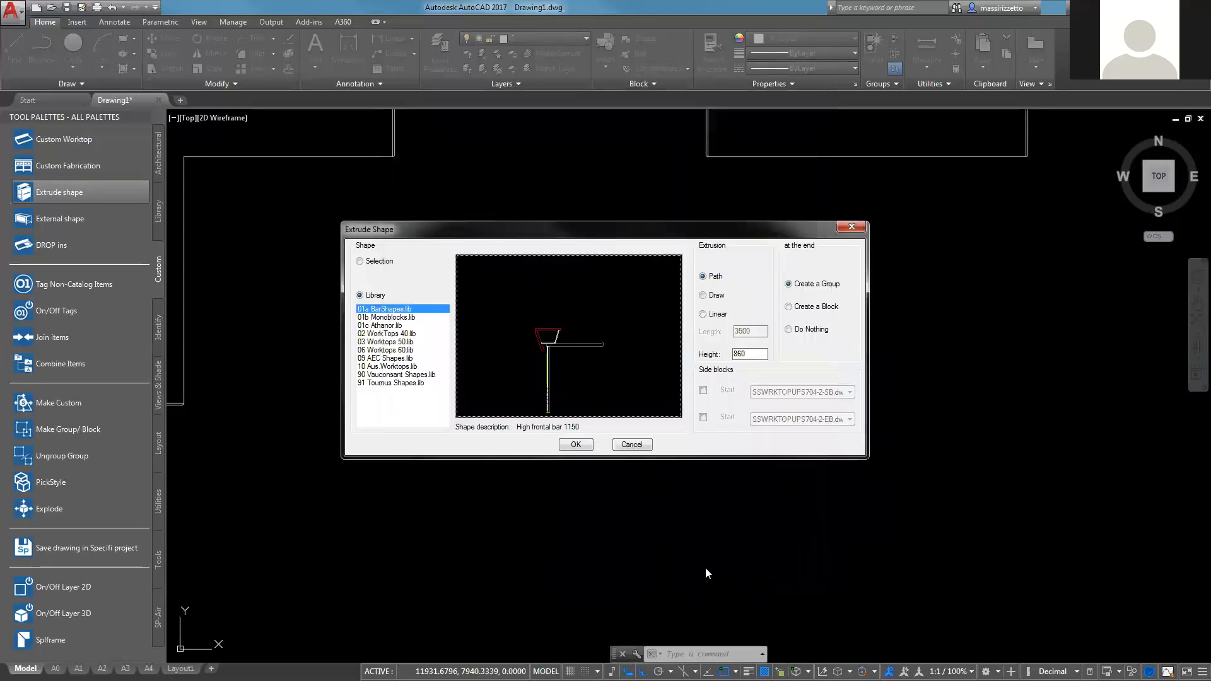
- Set the bar extrusion's height to 0 and accept the Extrude Shape settings
drag(748, 355, 736, 356)
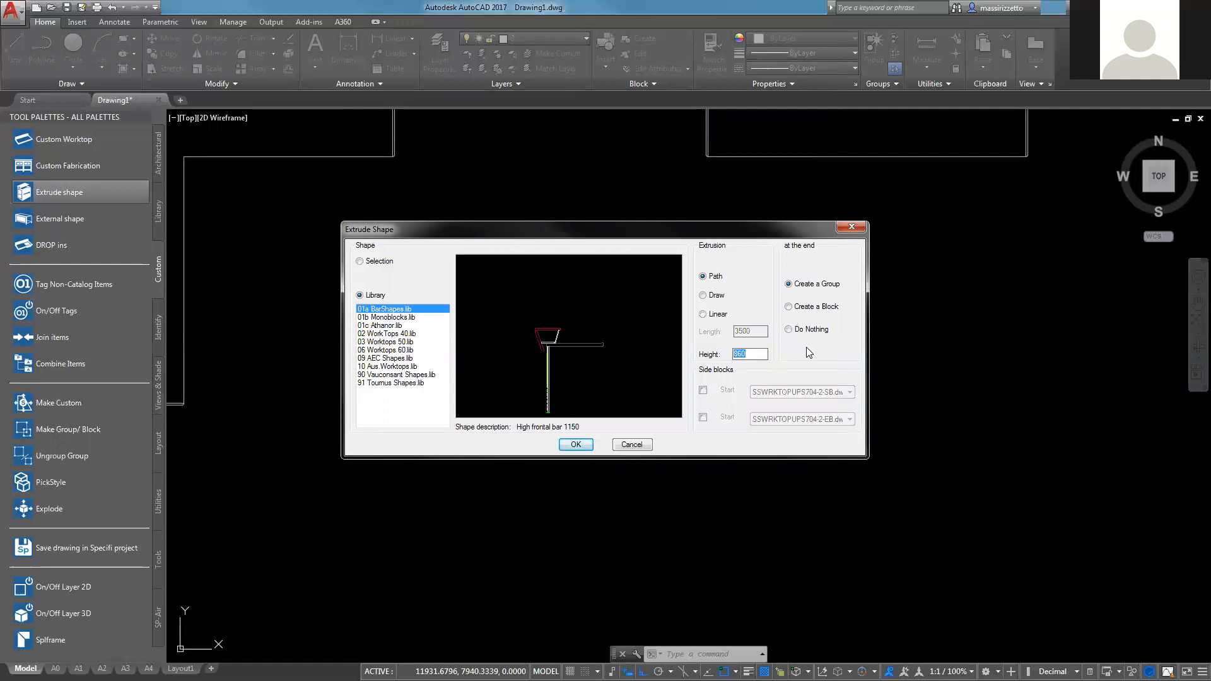
text(0)
click(576, 444)
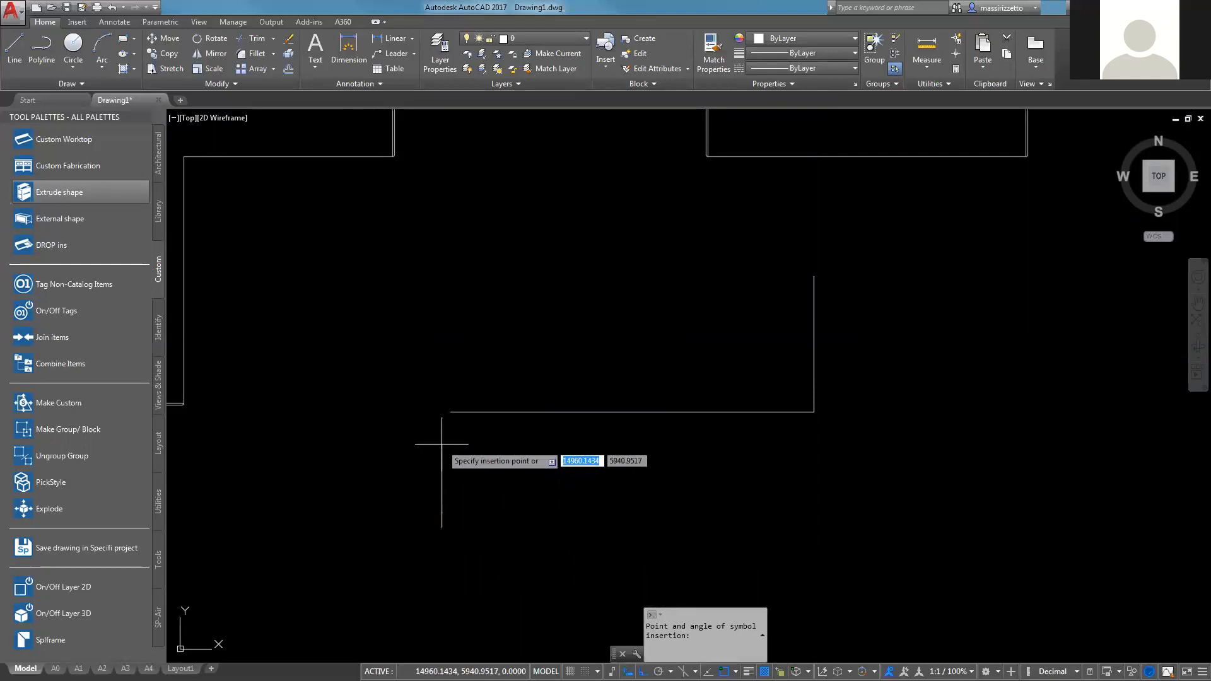
- Place the bar profile at the polyline's west end, oriented at 0°, and extrude it along the L-shaped polyline
click(450, 412)
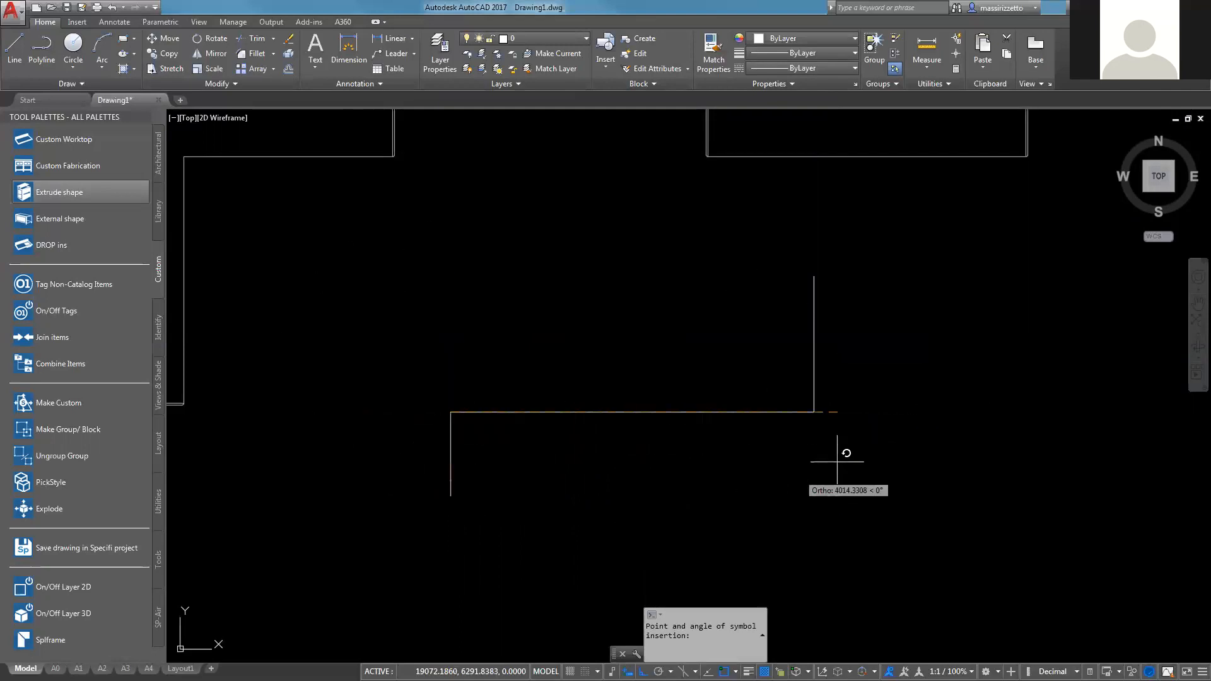
click(904, 428)
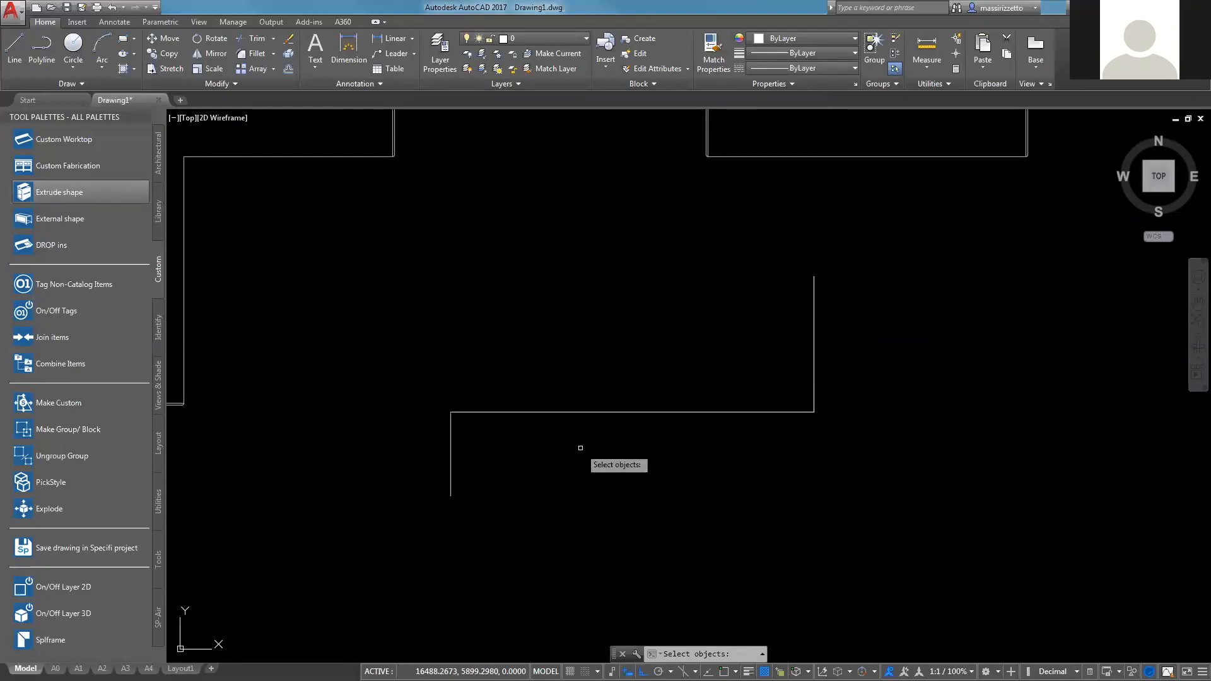
click(619, 412)
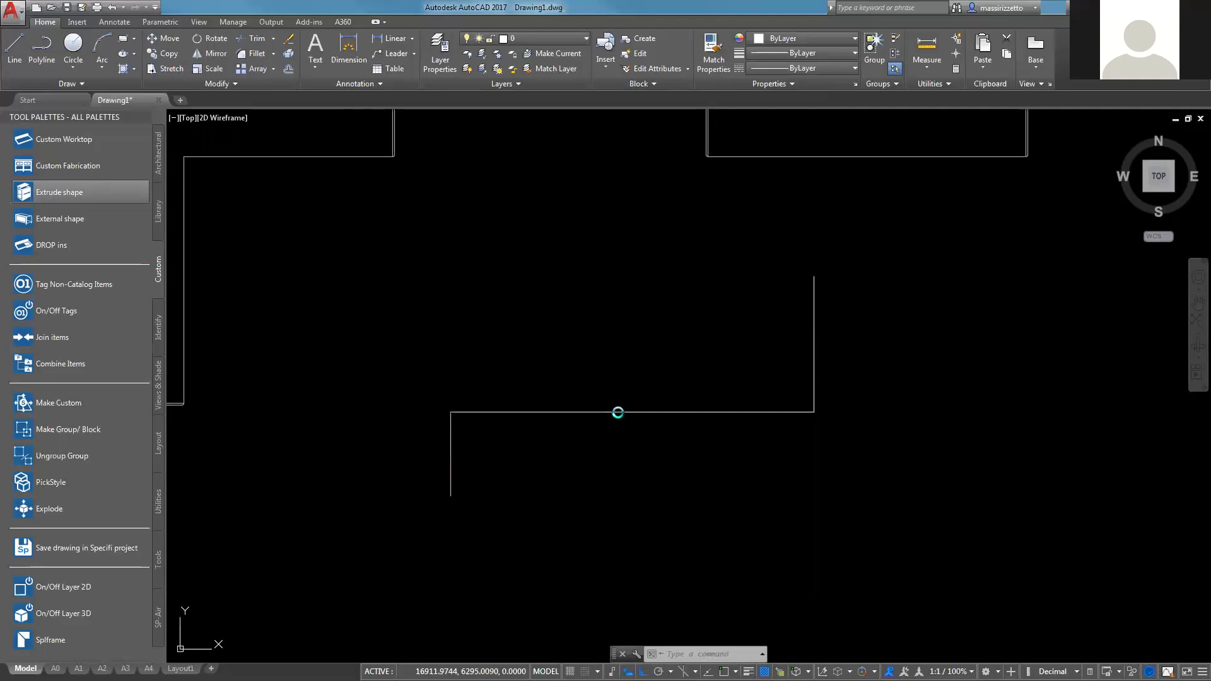
key(Return)
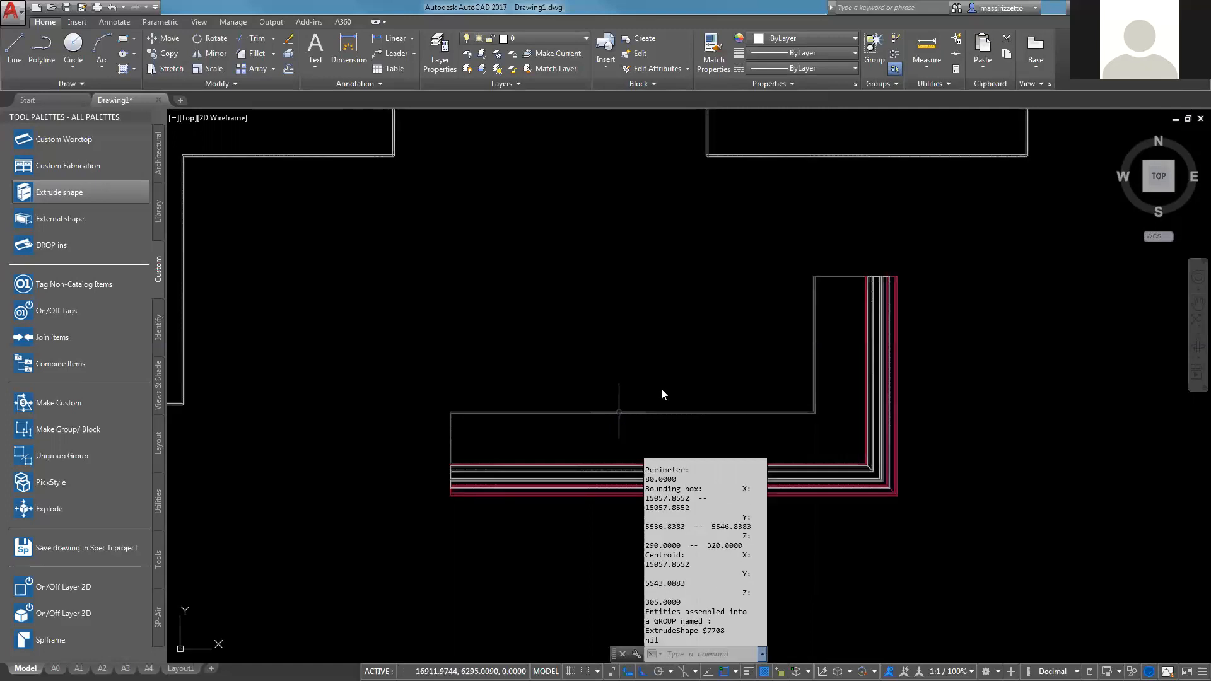
- Examine the extruded L-shaped bar counter in the southwest isometric view with the Realistic visual style
click(159, 374)
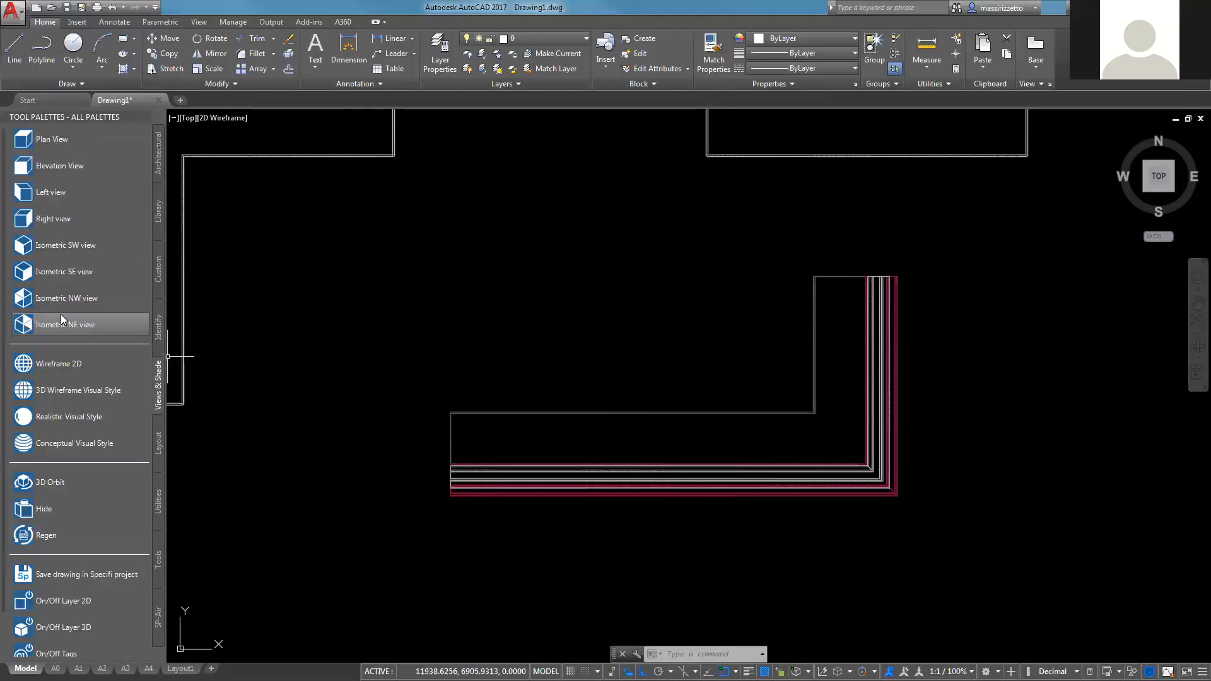
click(19, 246)
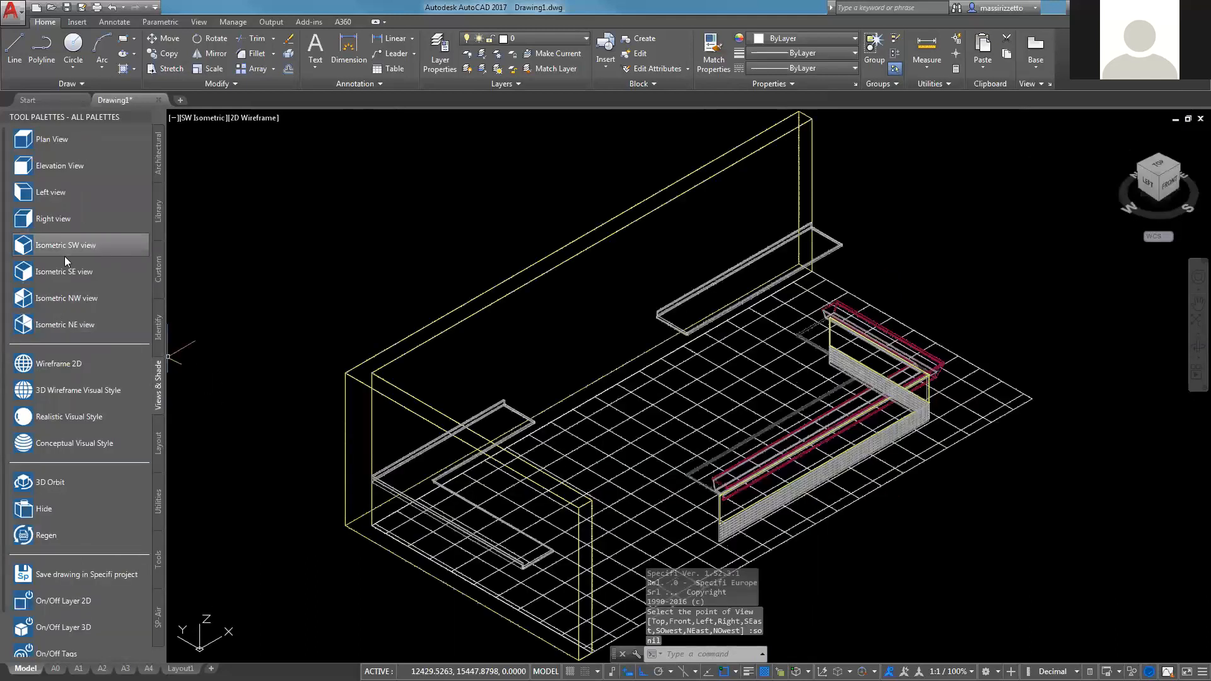
middle_drag(976, 513, 932, 370)
scroll(892, 262, up, 4)
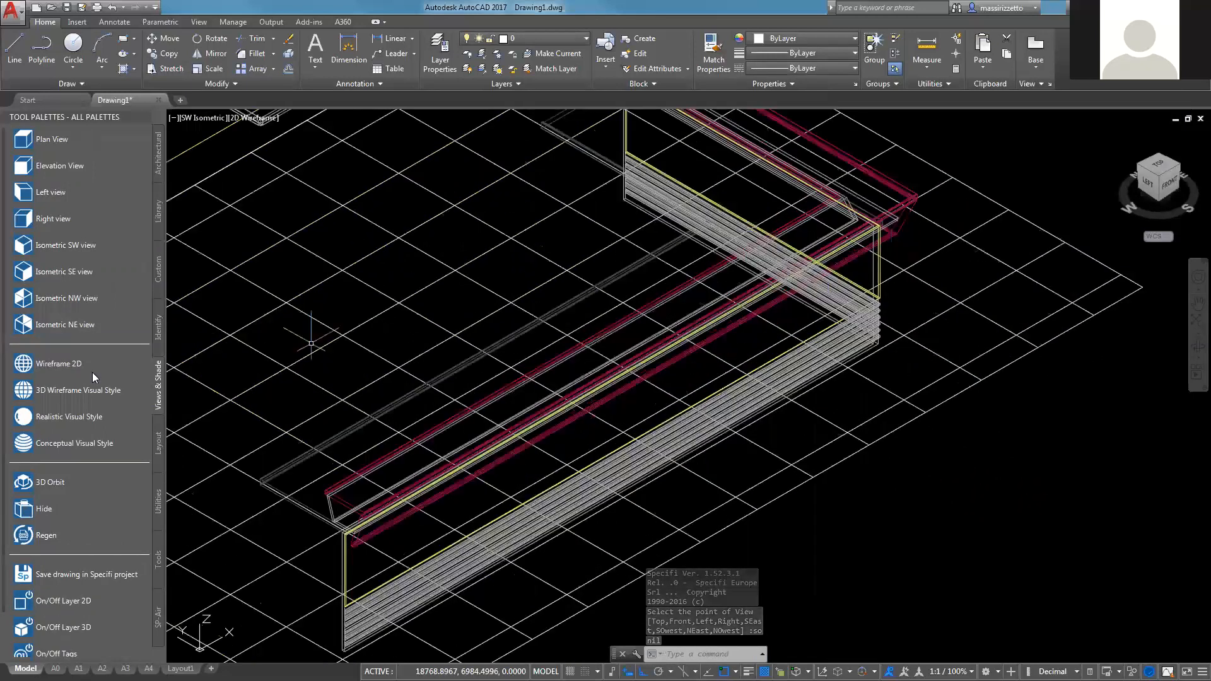
click(23, 423)
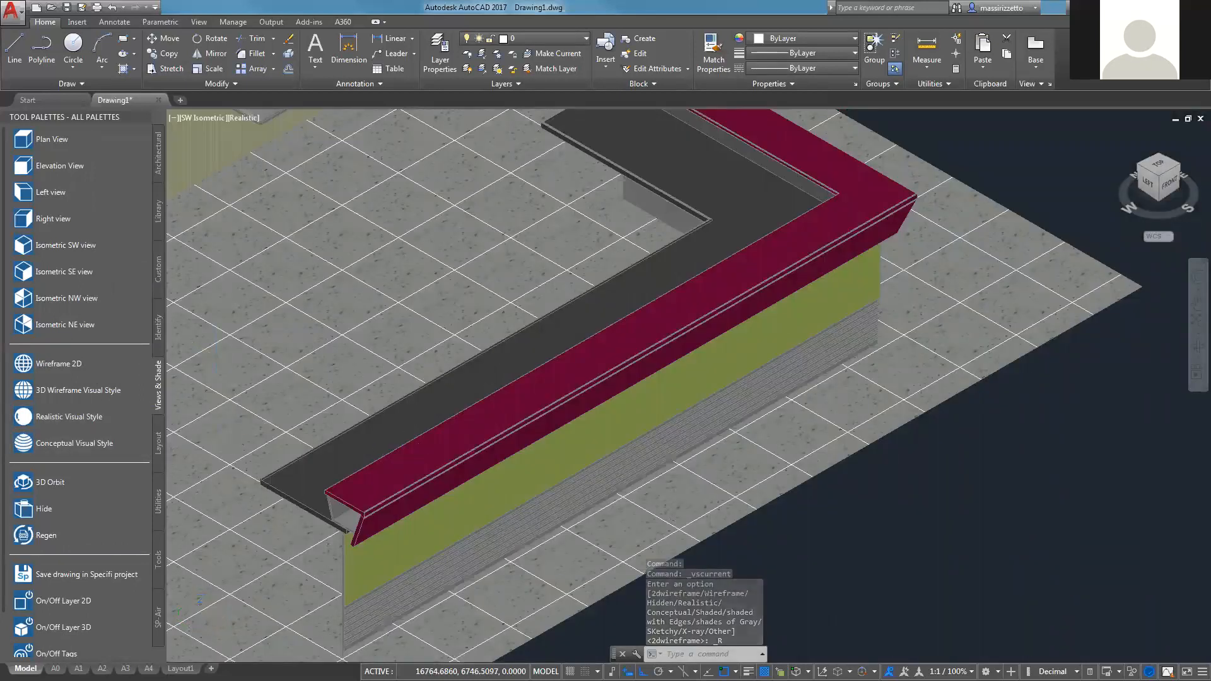
- Return the drawing to plan view, with the worktops and the bar counter both in sight
scroll(401, 452, down, 2)
scroll(442, 385, down, 6)
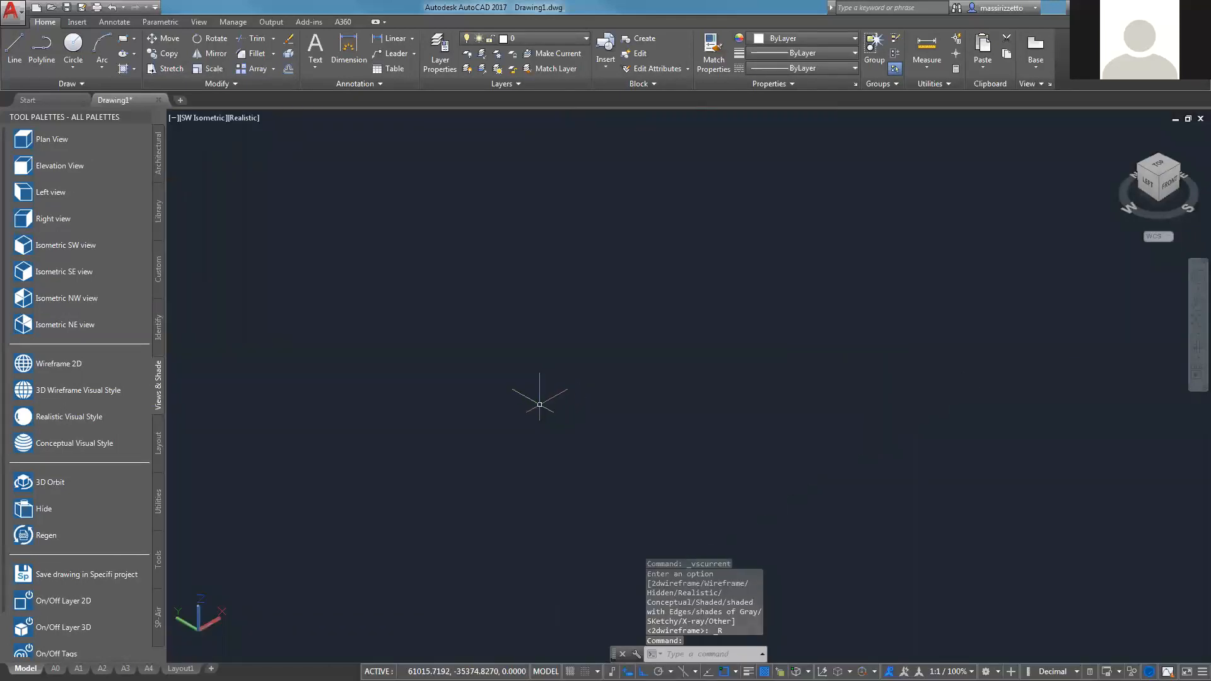
click(37, 139)
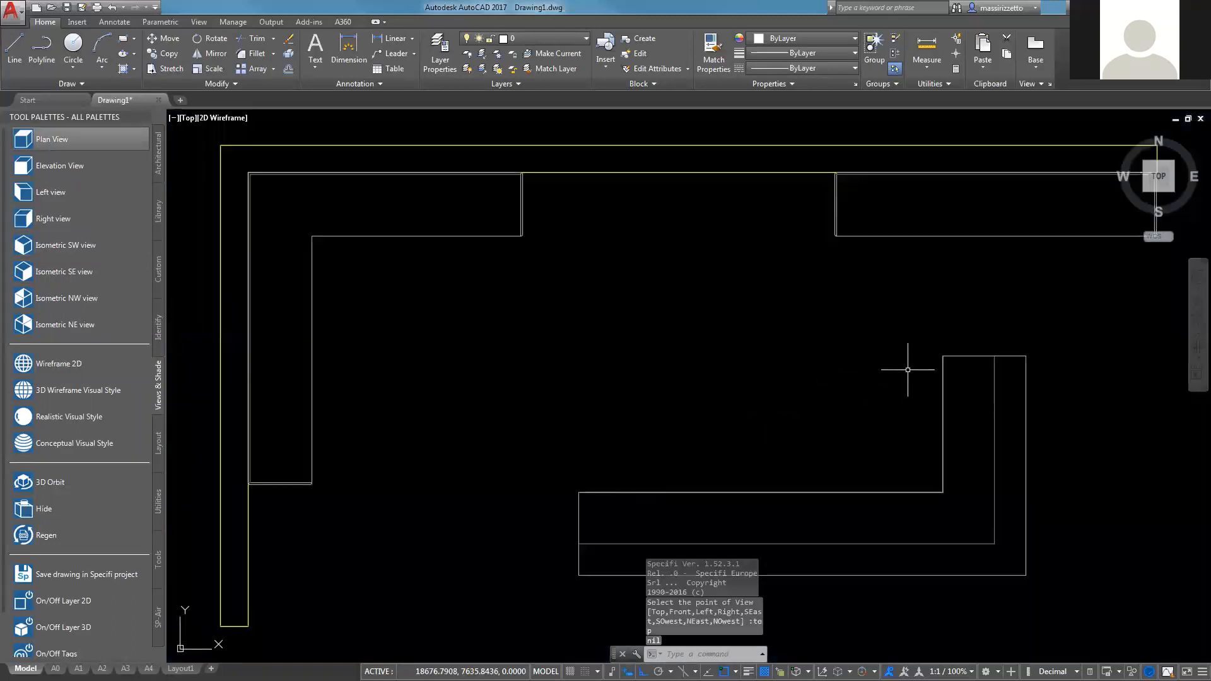
middle_drag(843, 441, 769, 410)
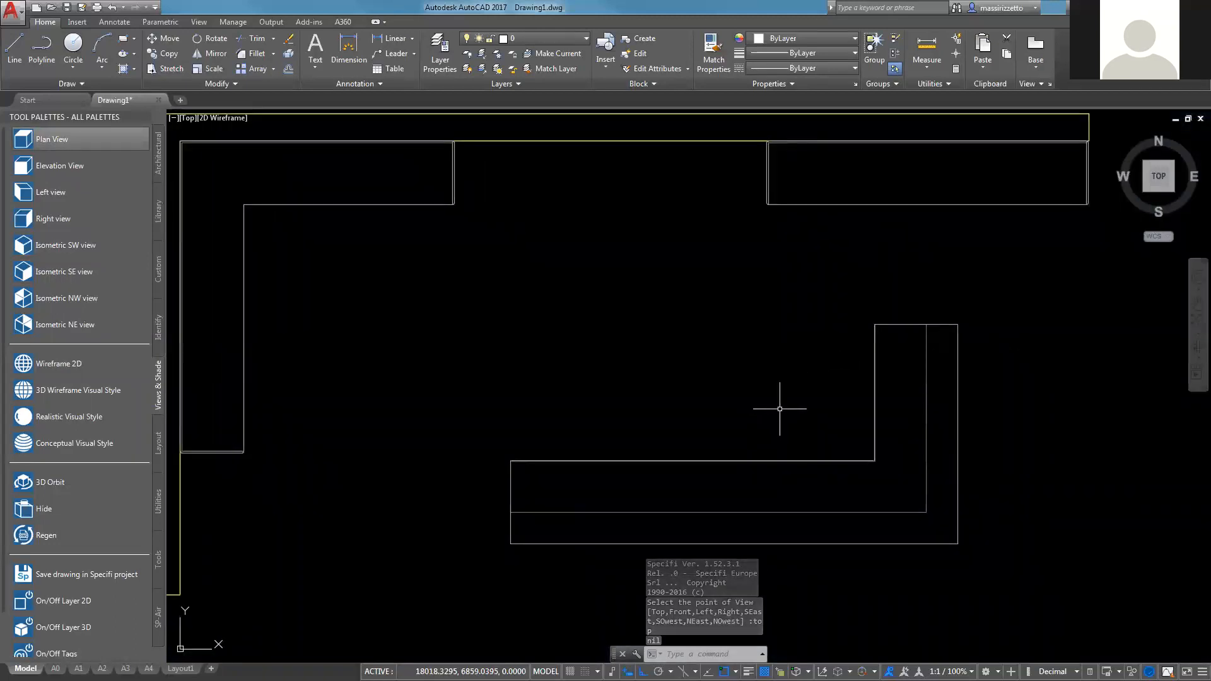